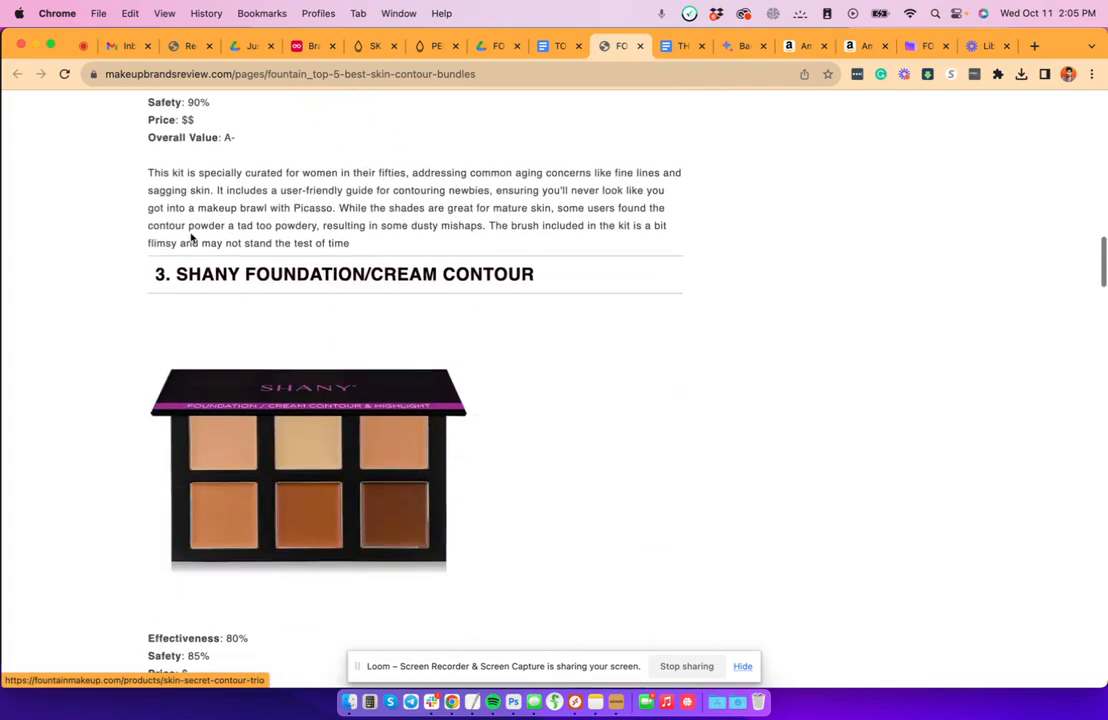
Skim the ranked product sections of the makeupbrandsreview.com article on the top 5 skin contour bundles
scroll(190, 233, "down", 12)
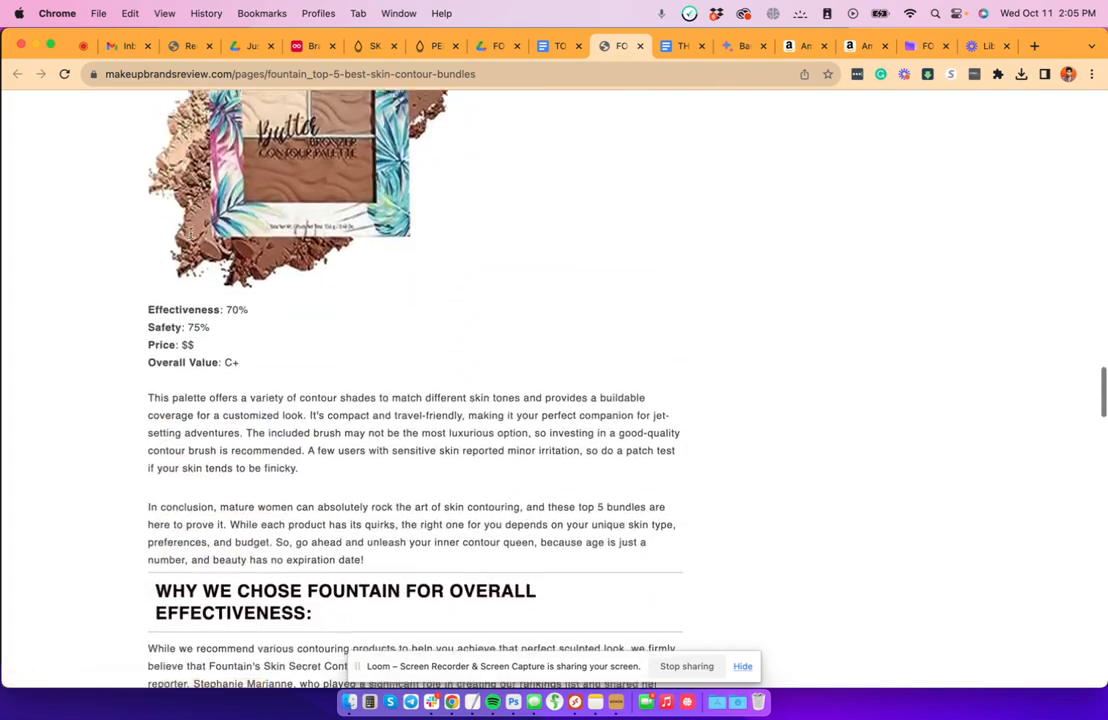
scroll(190, 233, "up", 8)
scroll(190, 236, "up", 20)
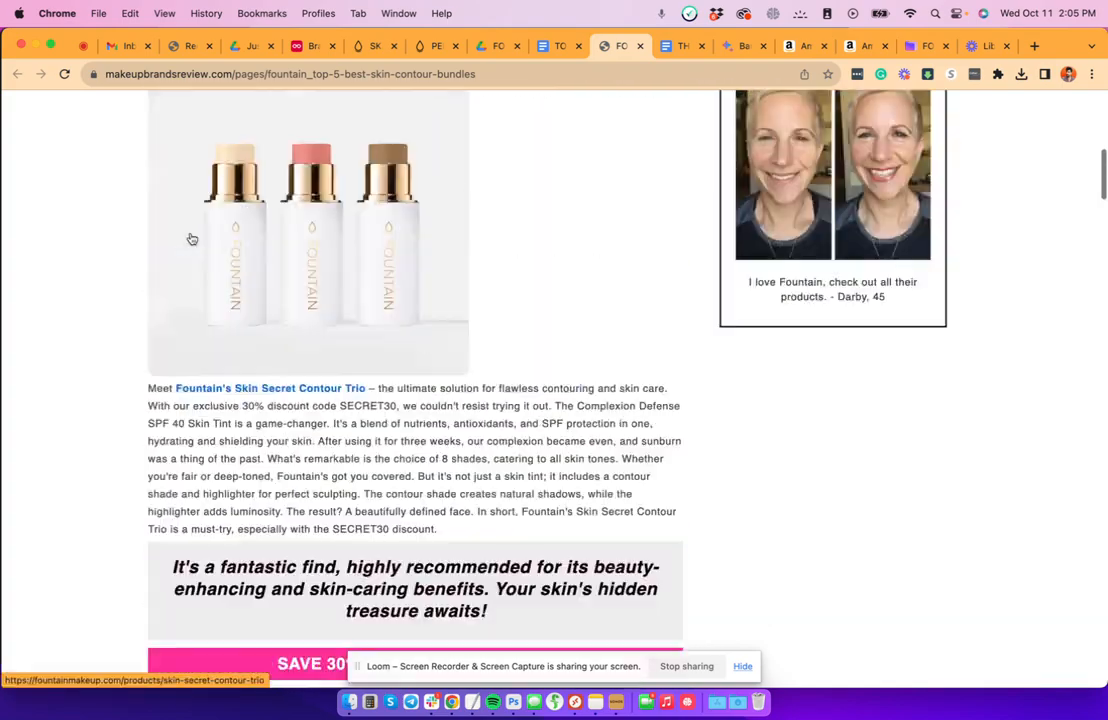
scroll(227, 492, "down", 5)
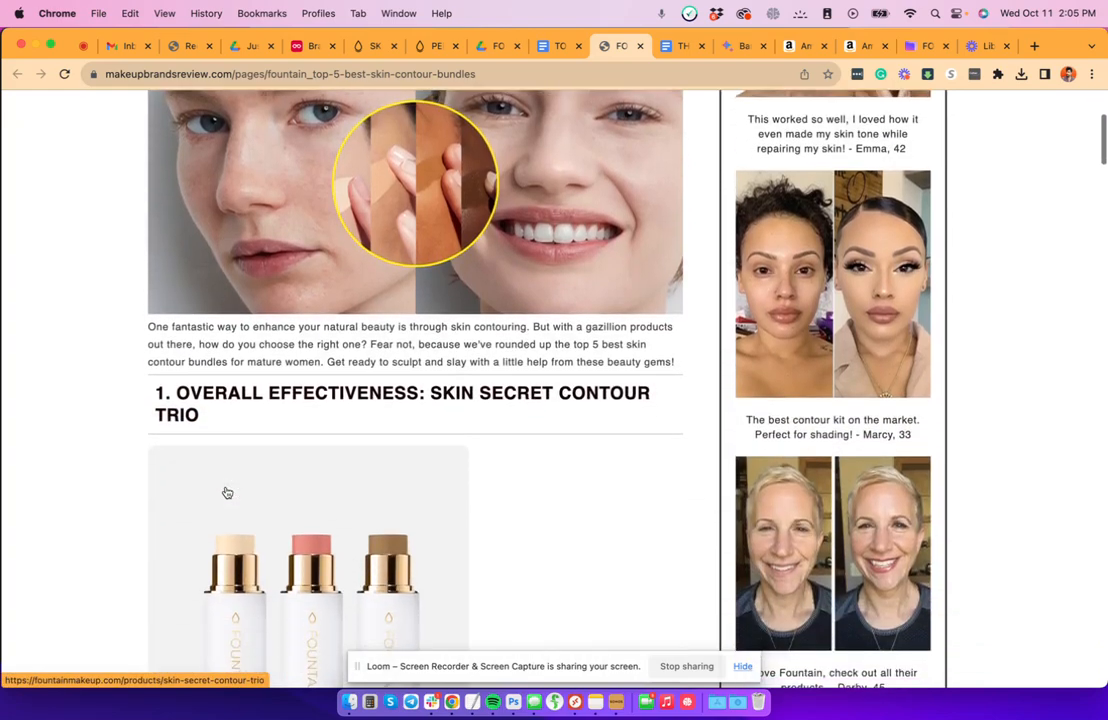
Look at Fountain's product pages for the Perfect Finish Foundation Stick and the Skin Secret Contour Trio
left_click(436, 50)
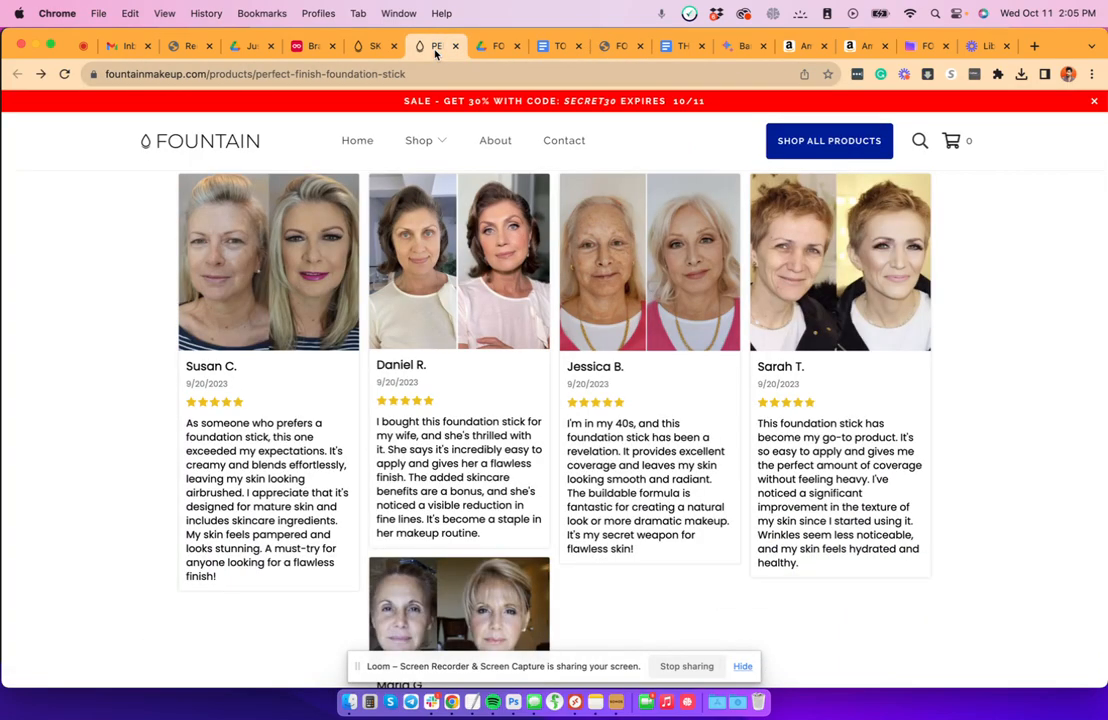
scroll(529, 409, "up", 10)
scroll(530, 409, "up", 10)
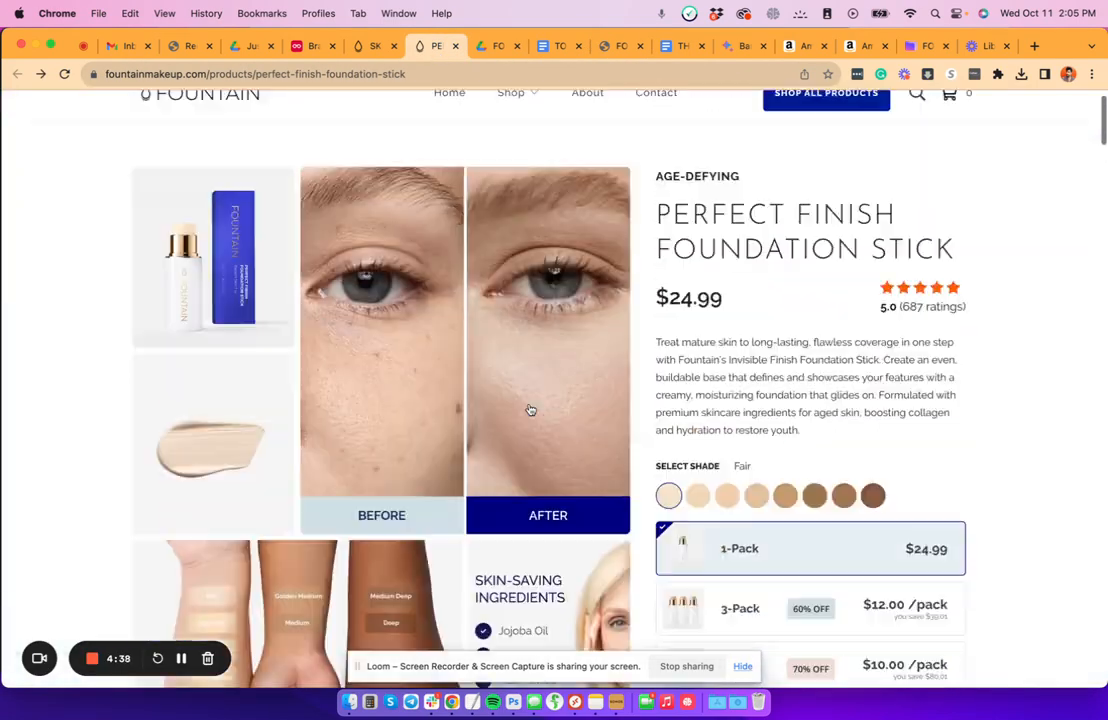
left_click(360, 46)
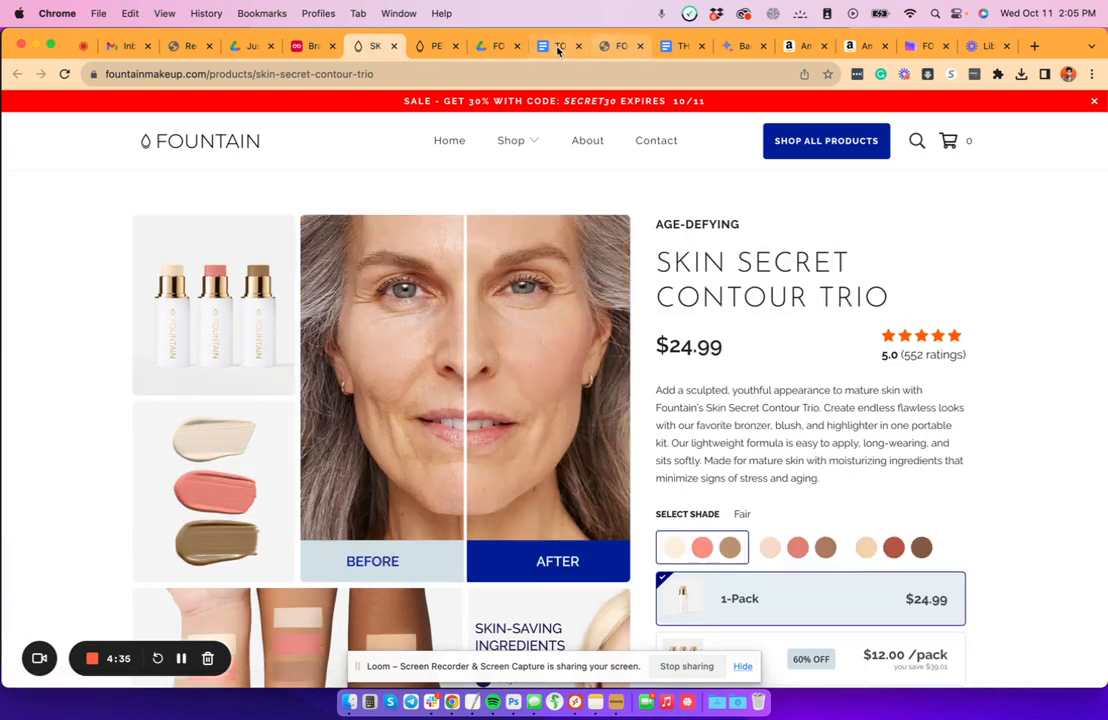
Return to the skin contour bundles article and examine its headline, introduction, testimonials sidebar and first-ranked product
left_click(618, 46)
scroll(464, 185, "up", 8)
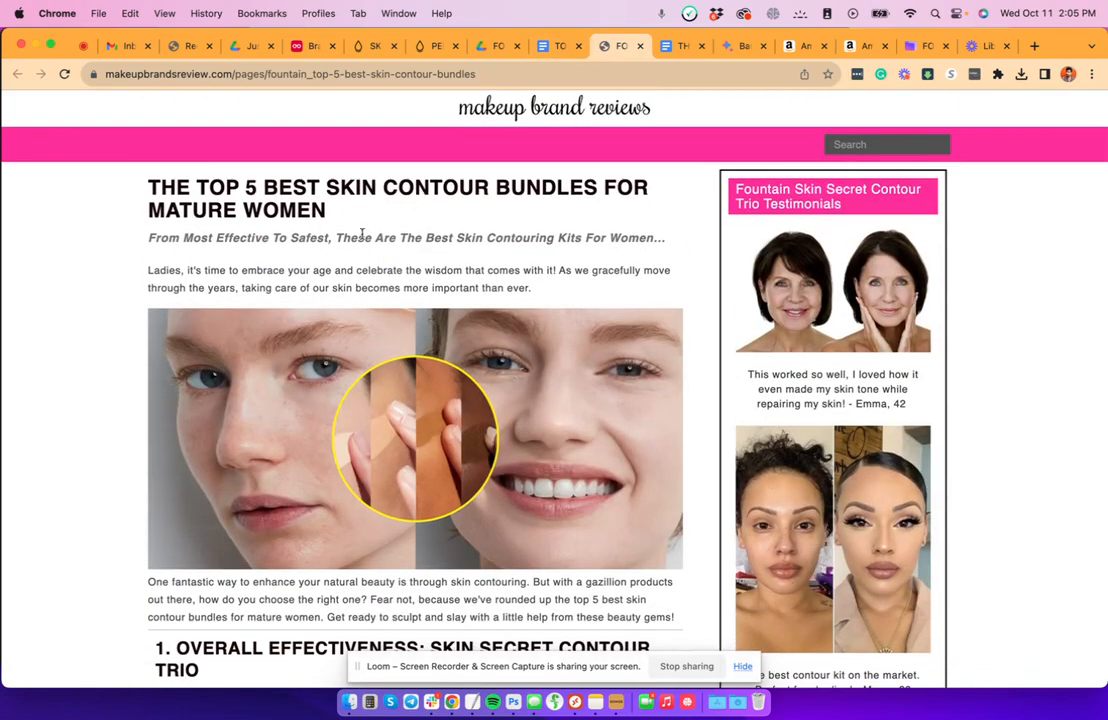
scroll(310, 410, "down", 5)
scroll(336, 376, "up", 5)
scroll(110, 428, "down", 5)
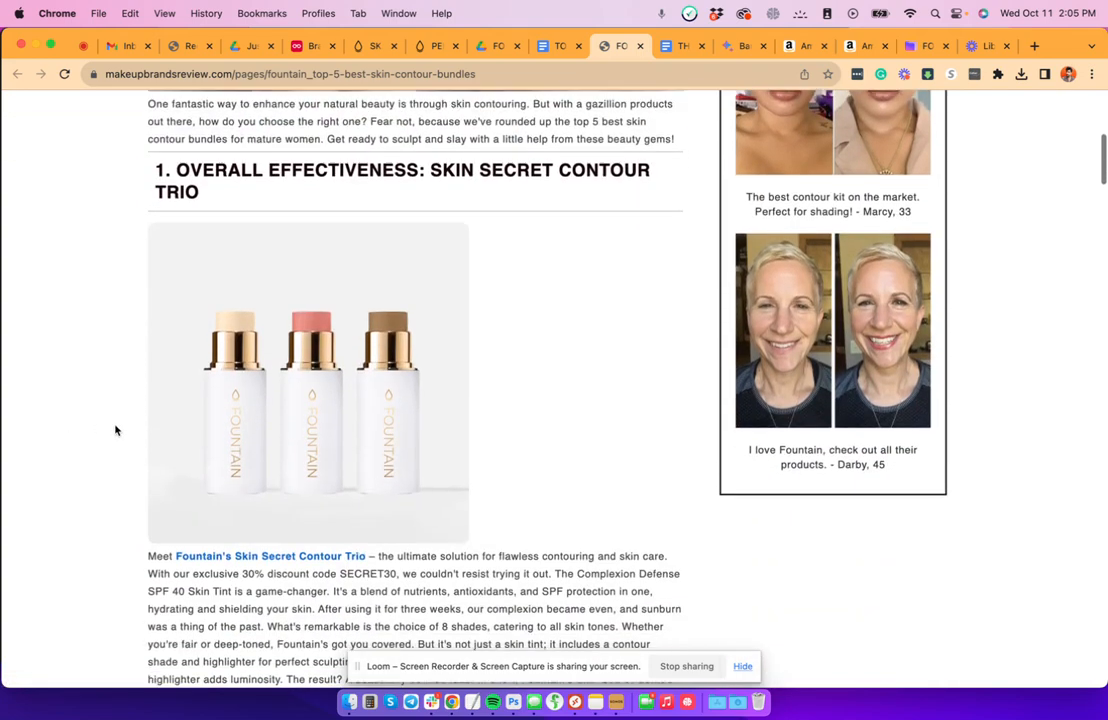
scroll(115, 430, "down", 2)
scroll(115, 430, "up", 7)
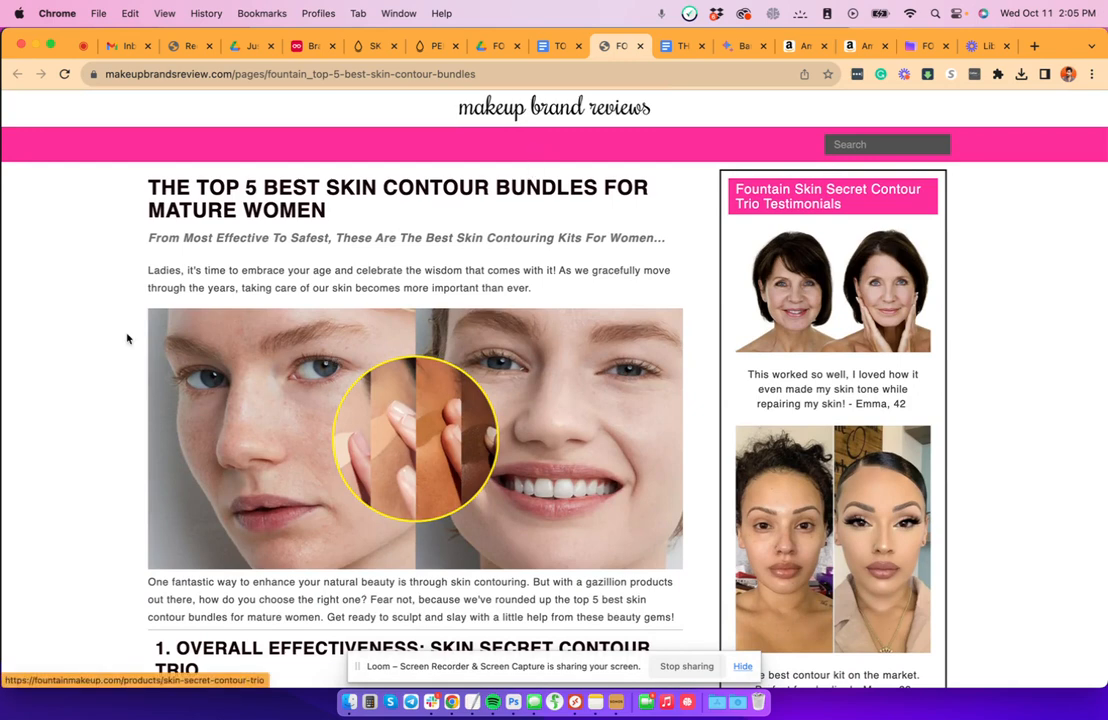
scroll(129, 336, "down", 2)
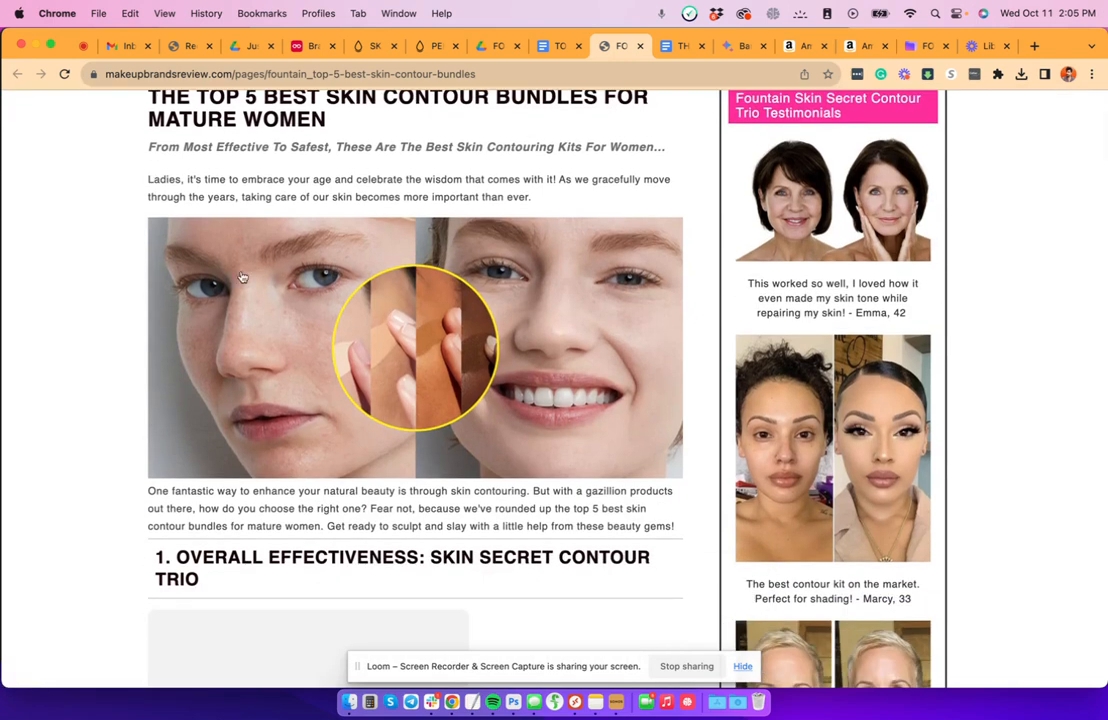
scroll(285, 480, "down", 15)
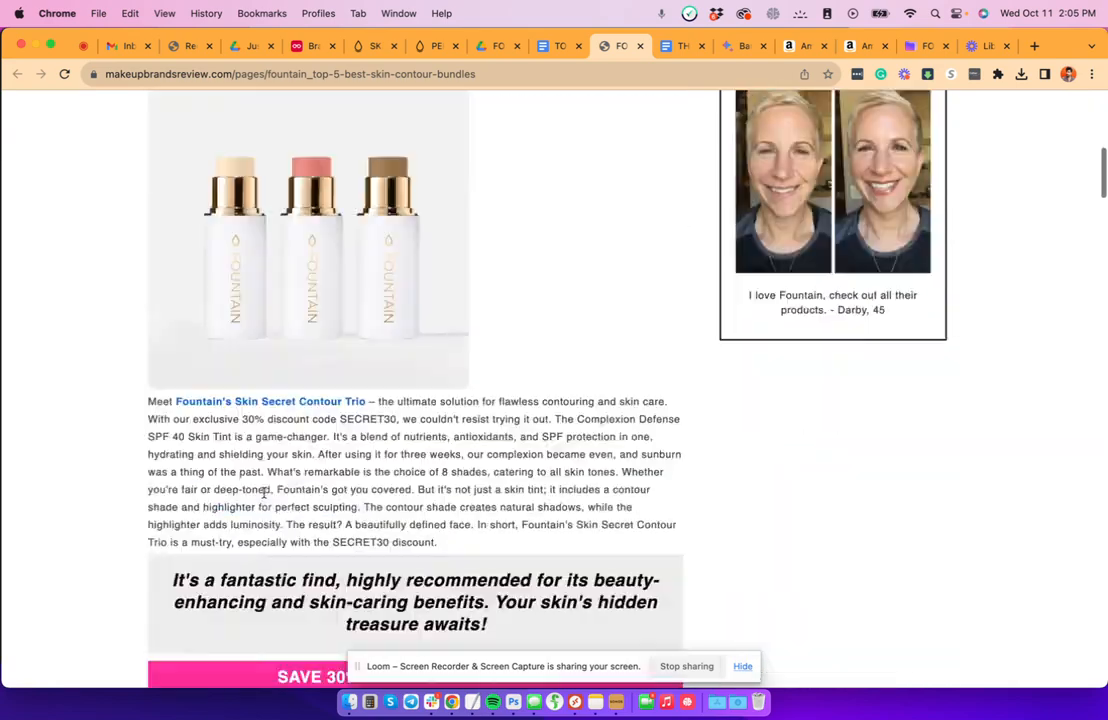
scroll(265, 498, "up", 20)
scroll(265, 498, "down", 1)
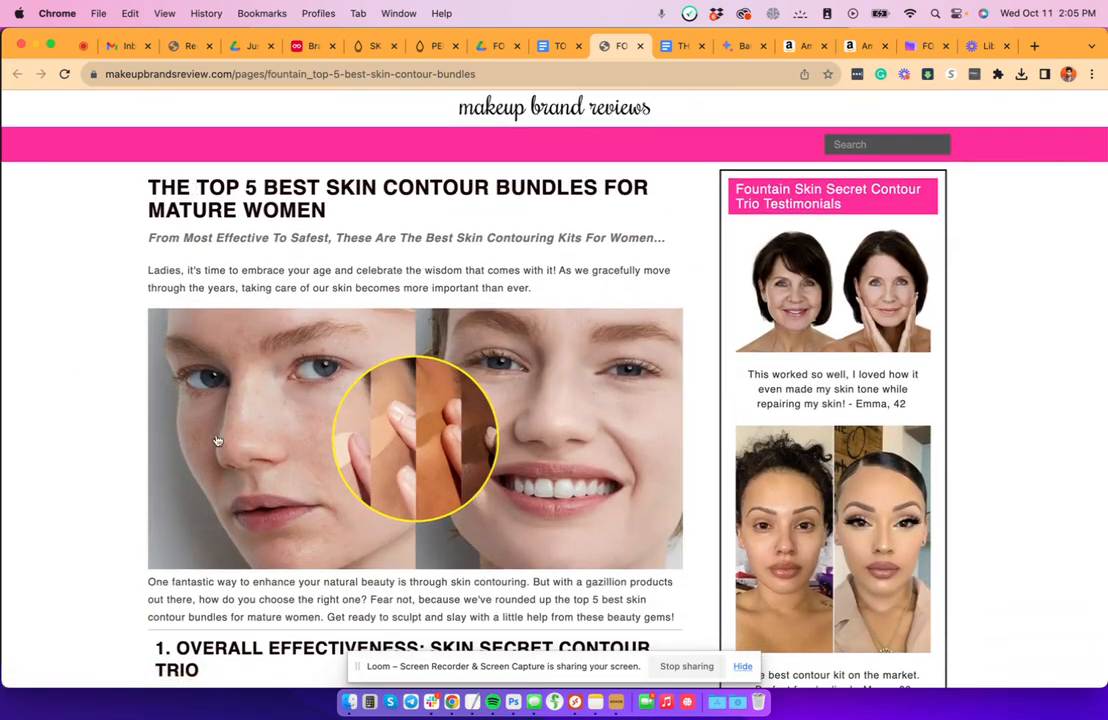
Read through the full contour article, from the five ranked products to the reasons for choosing Fountain, how it works and the results
scroll(277, 487, "down", 10)
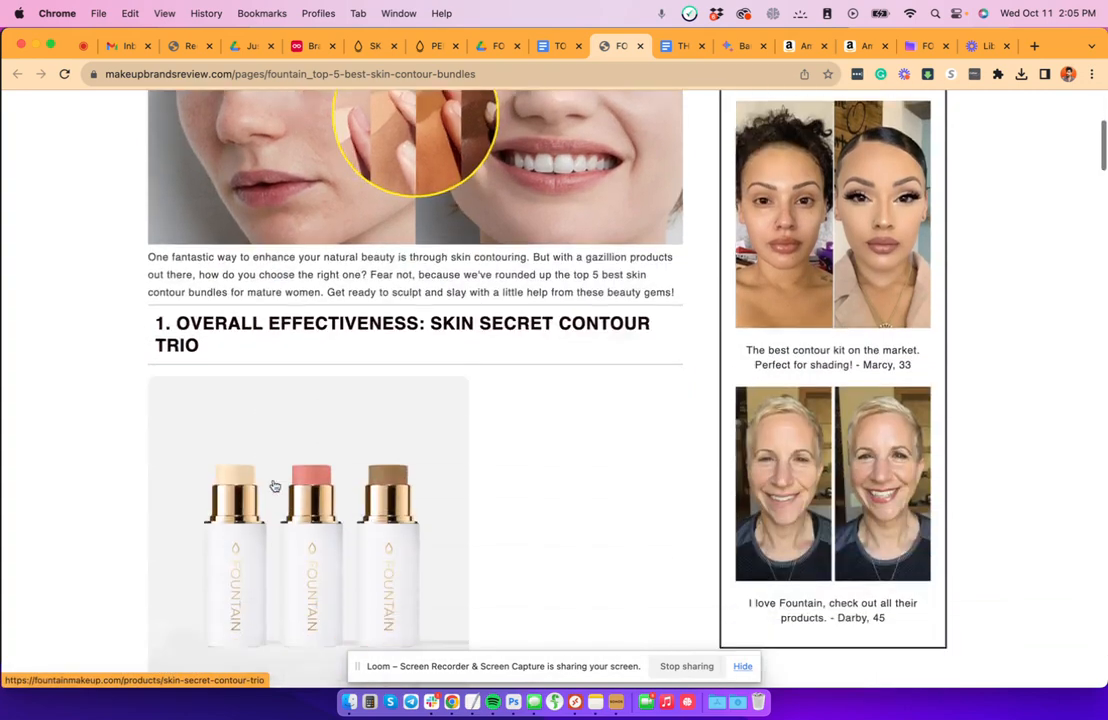
scroll(275, 487, "down", 14)
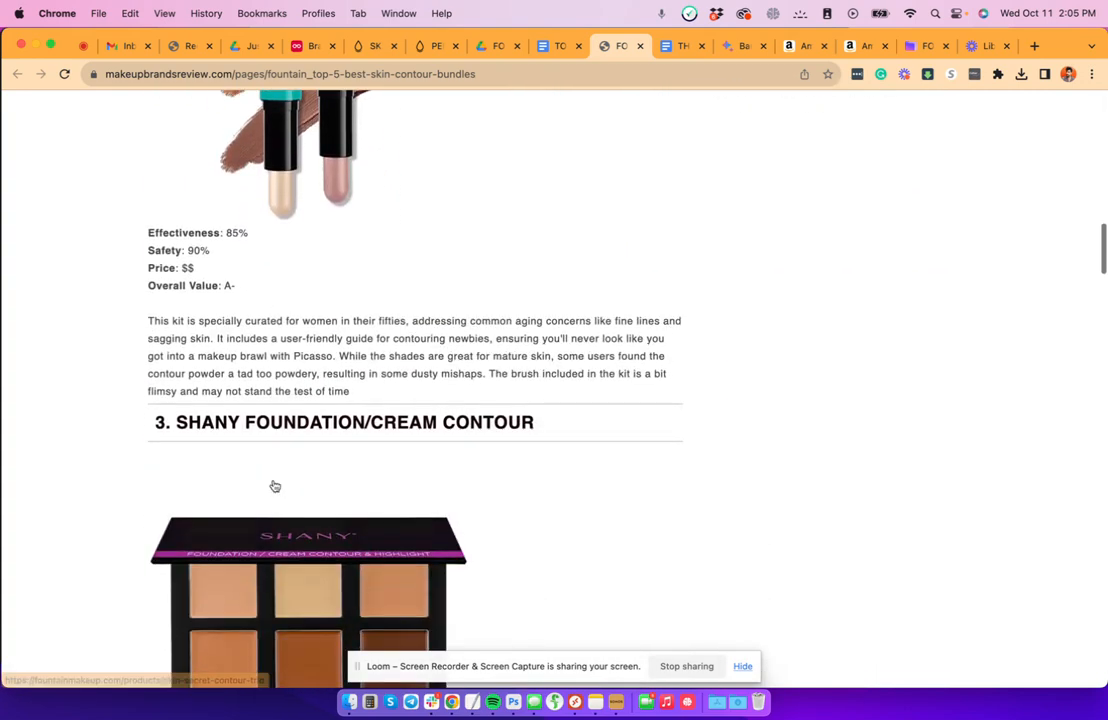
scroll(195, 322, "down", 8)
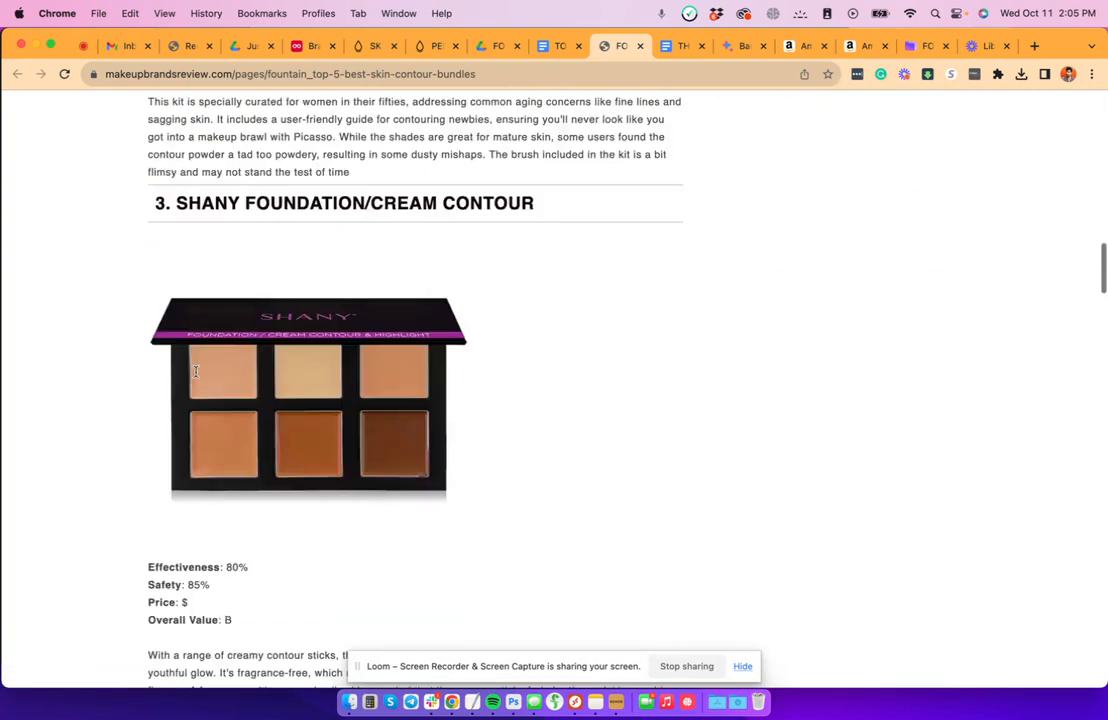
scroll(197, 376, "down", 20)
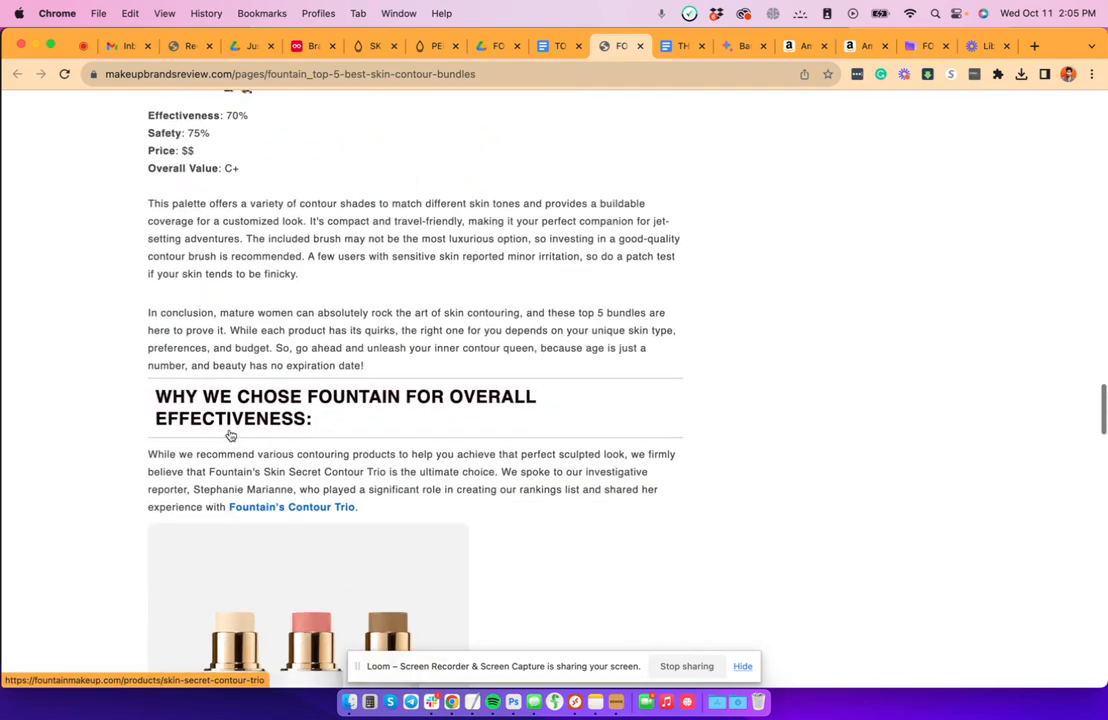
scroll(230, 435, "up", 5)
scroll(230, 435, "down", 7)
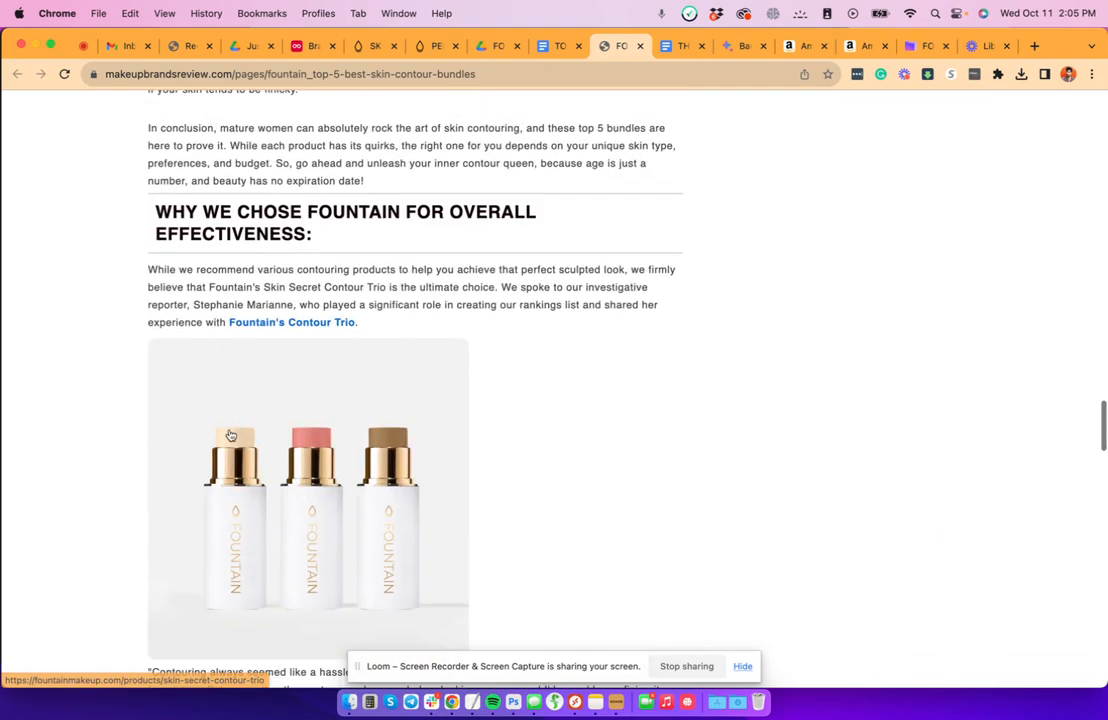
scroll(126, 388, "down", 3)
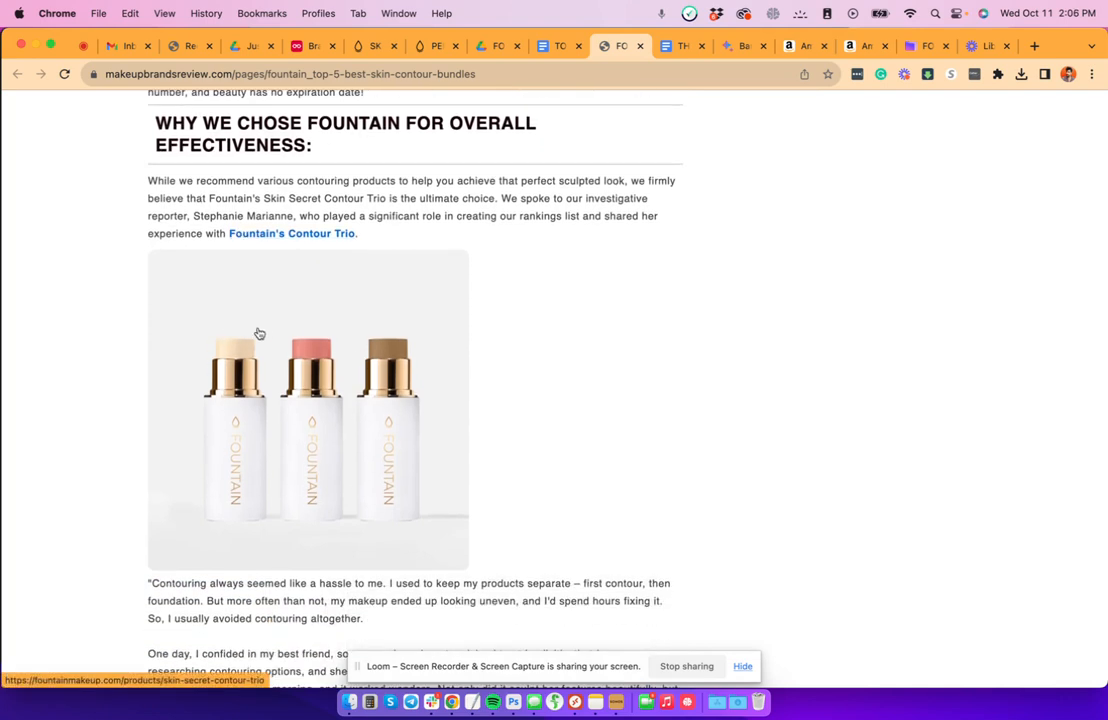
scroll(166, 340, "down", 10)
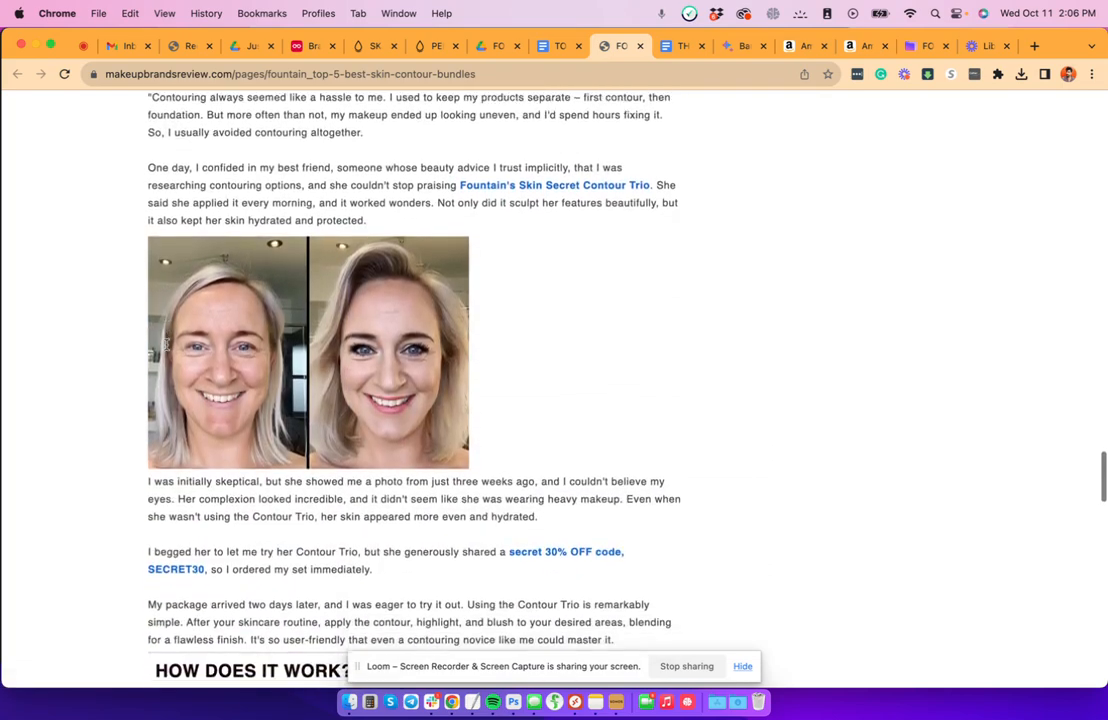
scroll(164, 344, "down", 10)
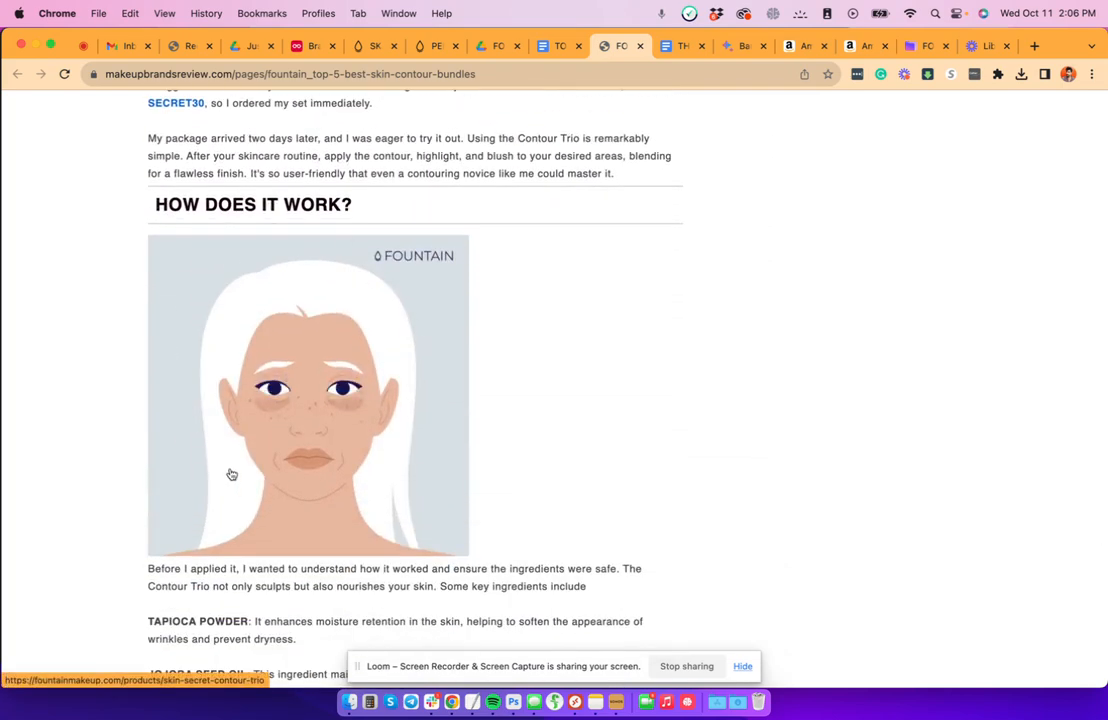
scroll(231, 474, "down", 13)
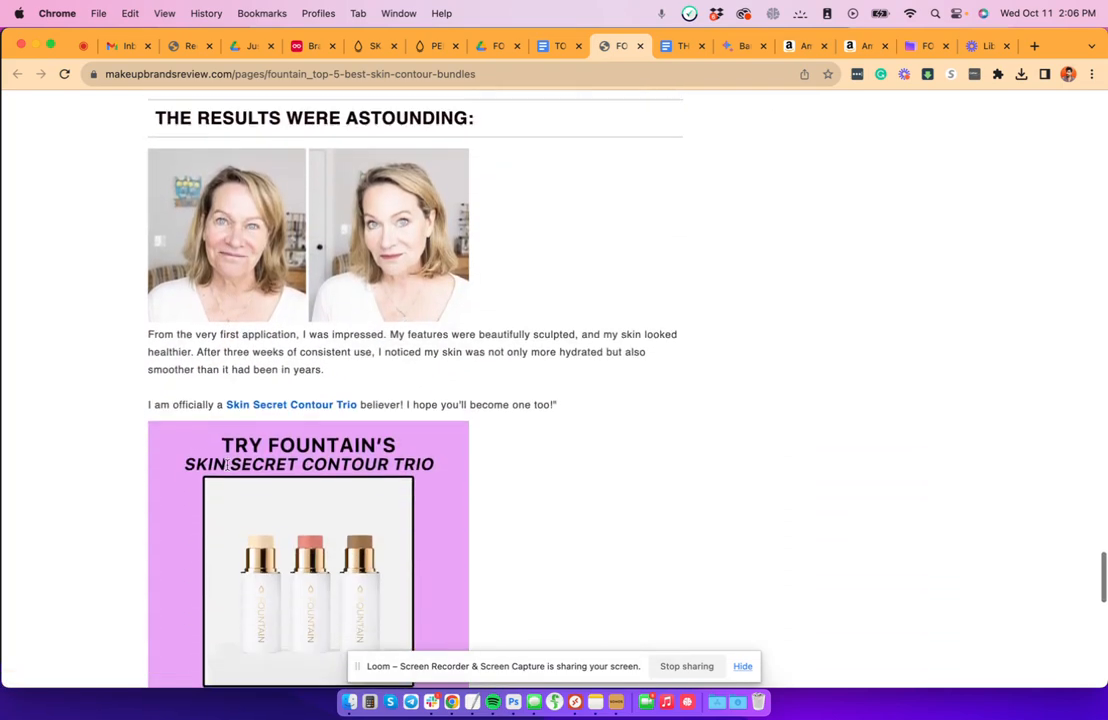
scroll(227, 465, "down", 6)
scroll(227, 465, "up", 20)
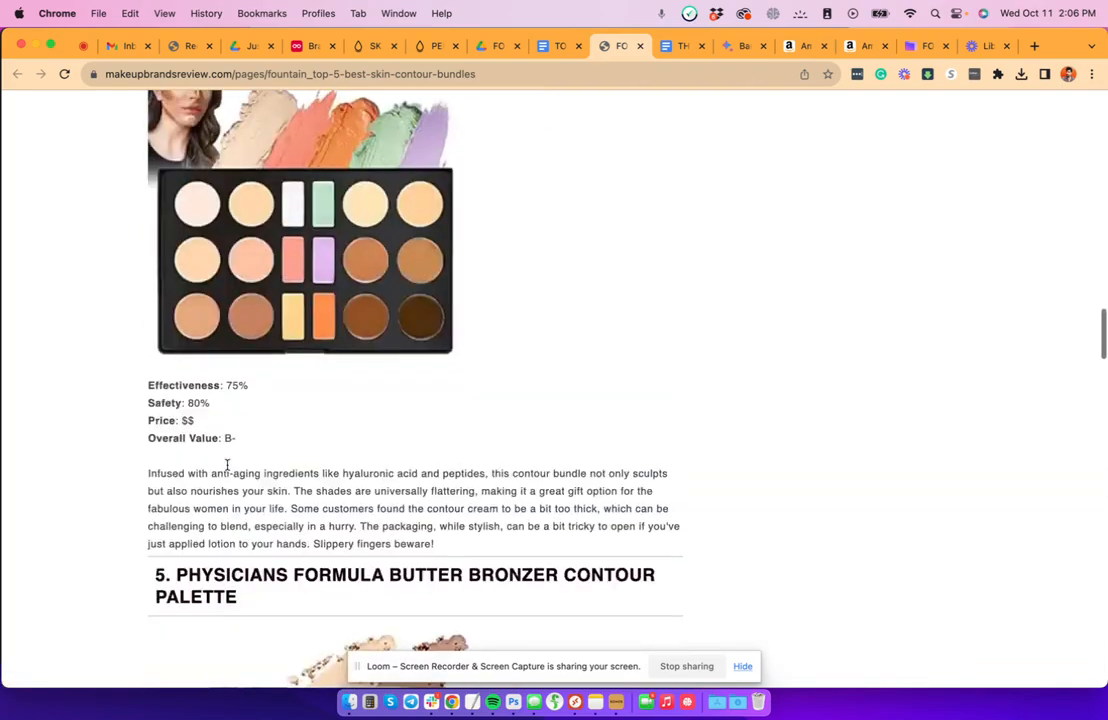
scroll(227, 465, "up", 20)
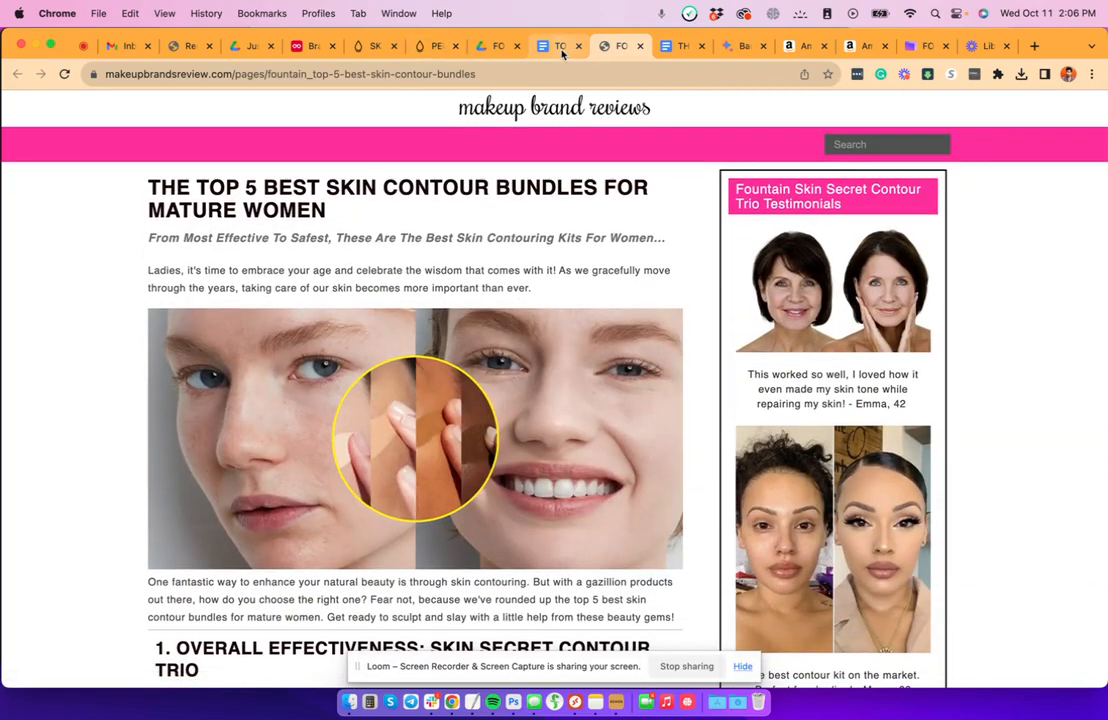
Review the TOP 5 COMPLEXION DEFENSE document's header, introduction and ranked product entries in Google Docs
left_click(558, 46)
scroll(460, 240, "up", 20)
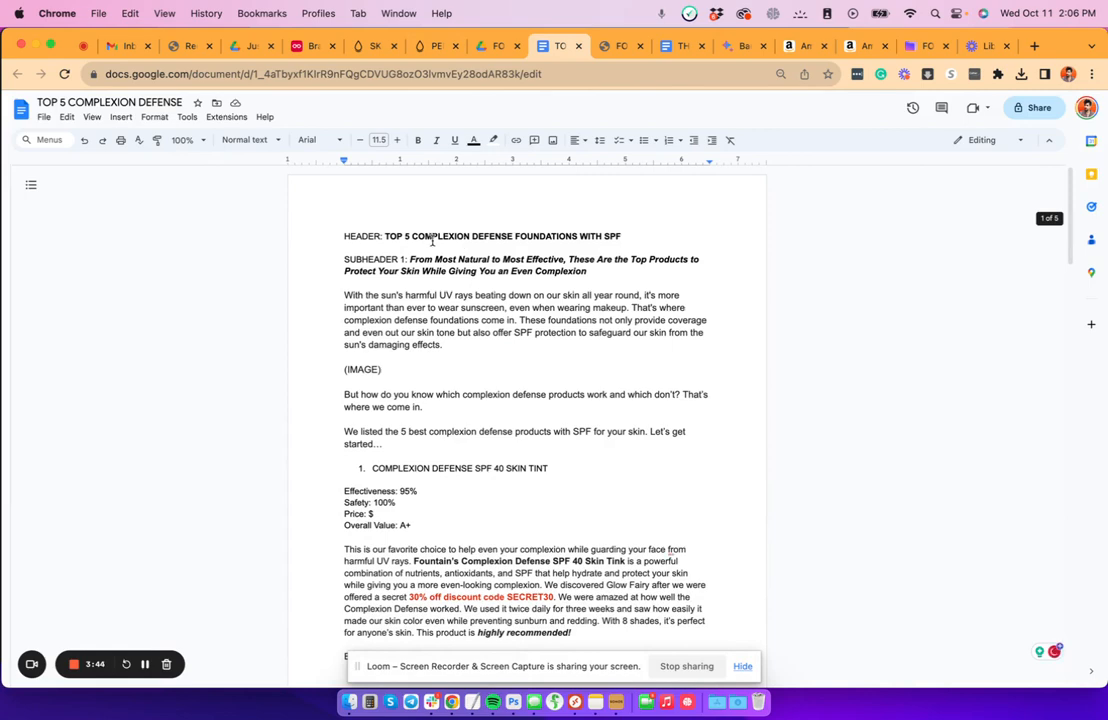
scroll(424, 455, "down", 15)
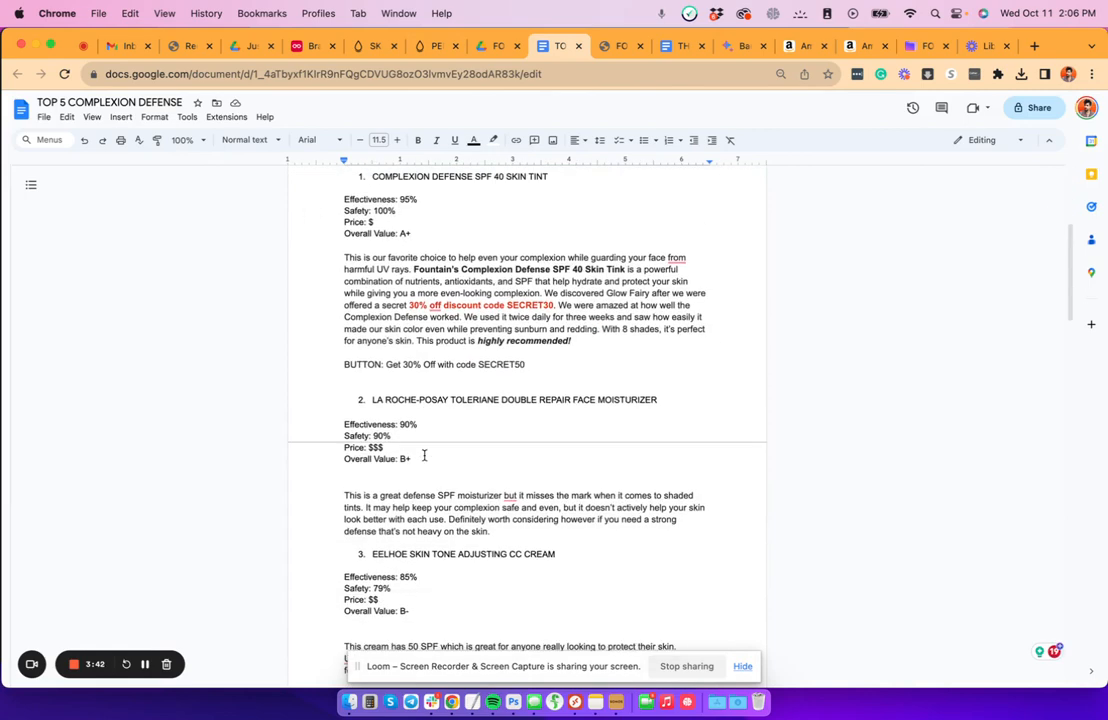
scroll(424, 455, "up", 15)
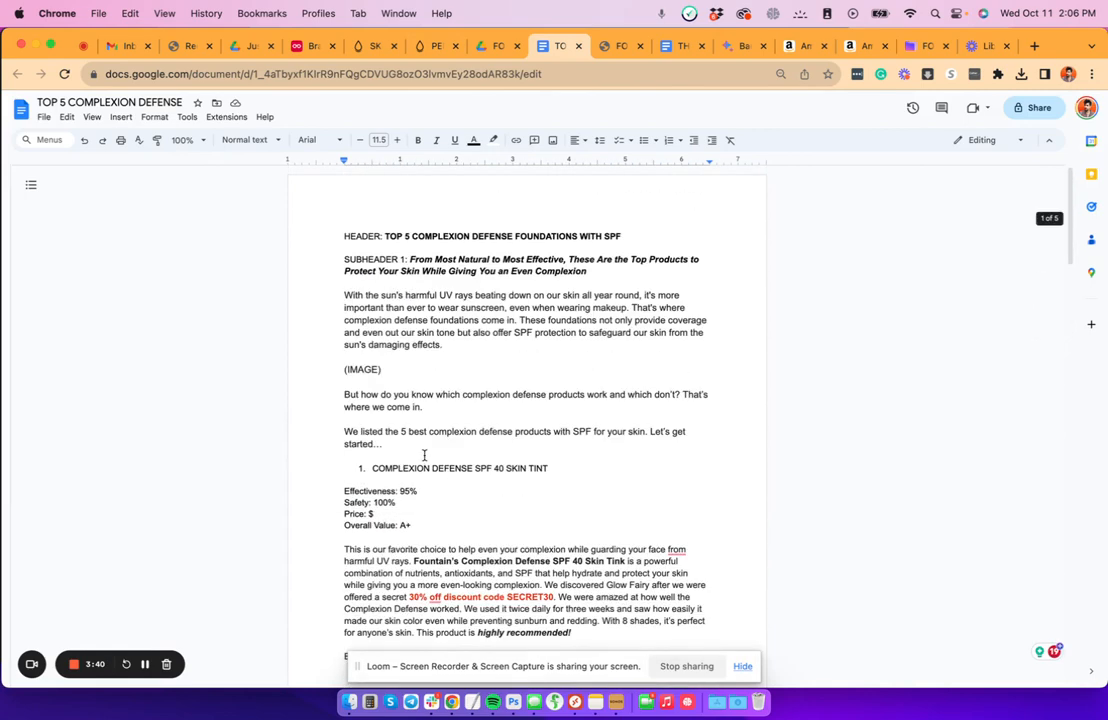
Review the THE TOP FIVE PERFECT-FINISH FOUNDATION STICKS document, including its introduction and ranked product descriptions
left_click(675, 45)
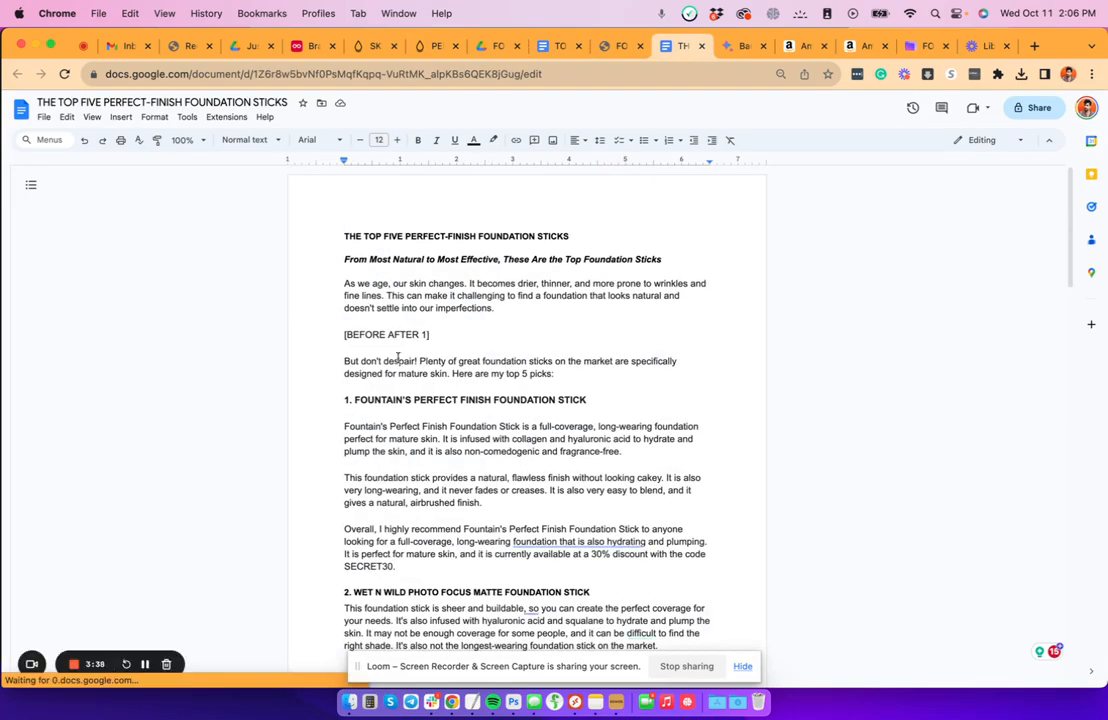
scroll(397, 357, "down", 2)
scroll(397, 357, "up", 2)
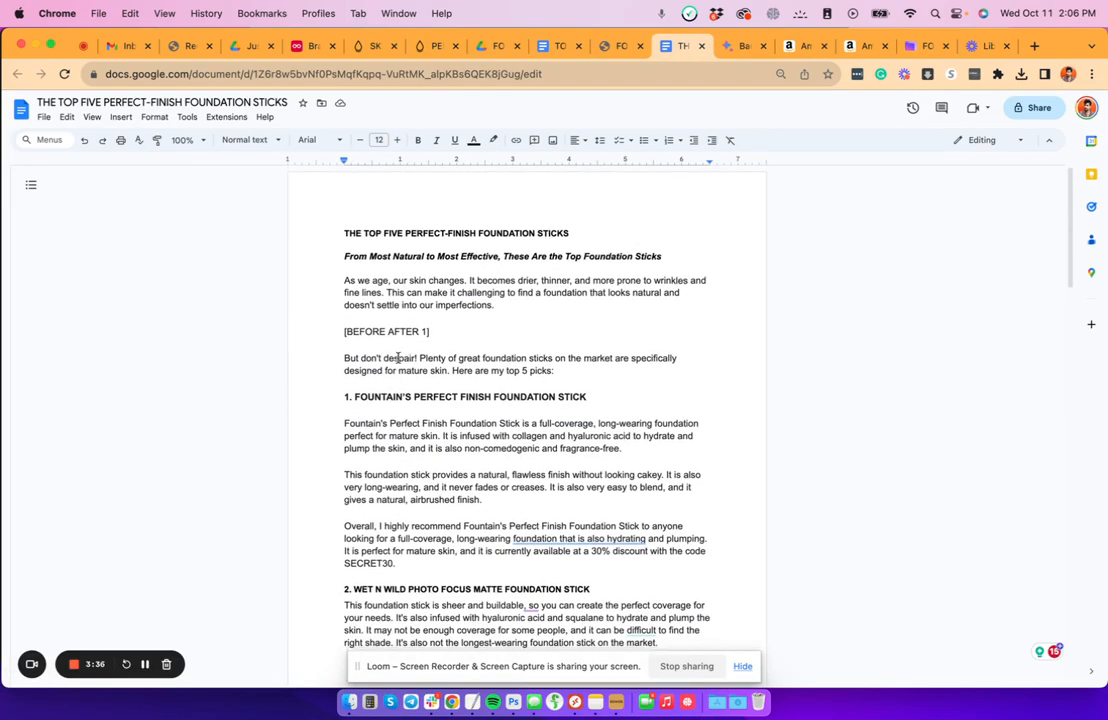
scroll(397, 357, "down", 5)
scroll(397, 357, "down", 4)
scroll(397, 357, "up", 10)
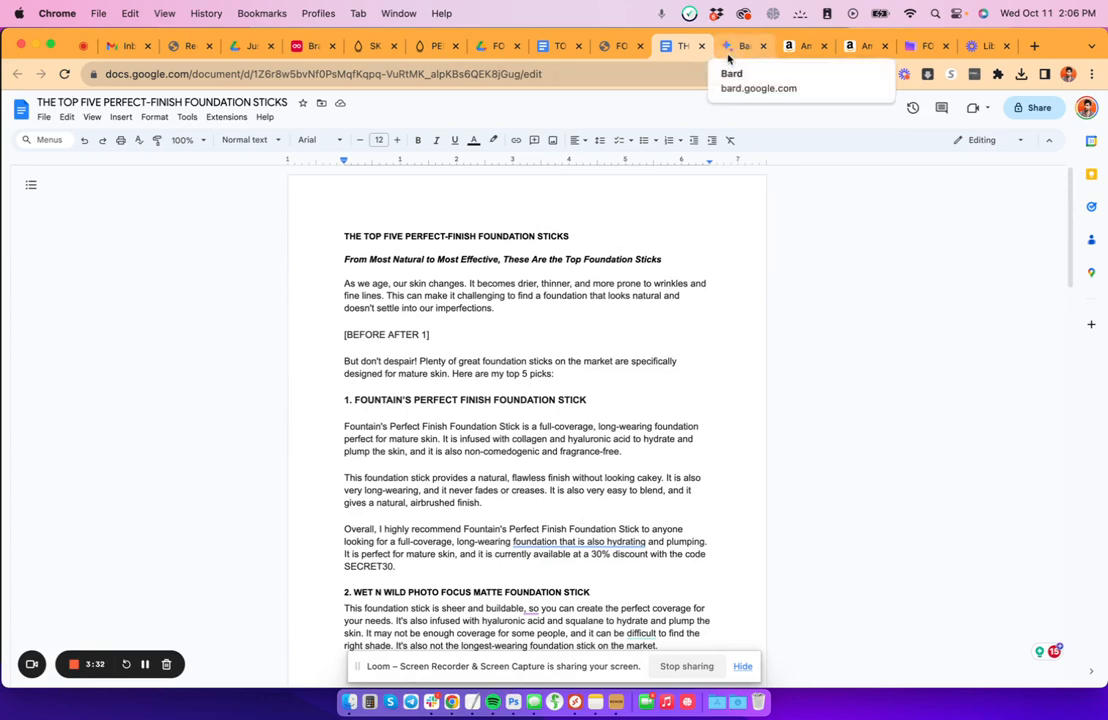
scroll(434, 418, "down", 3)
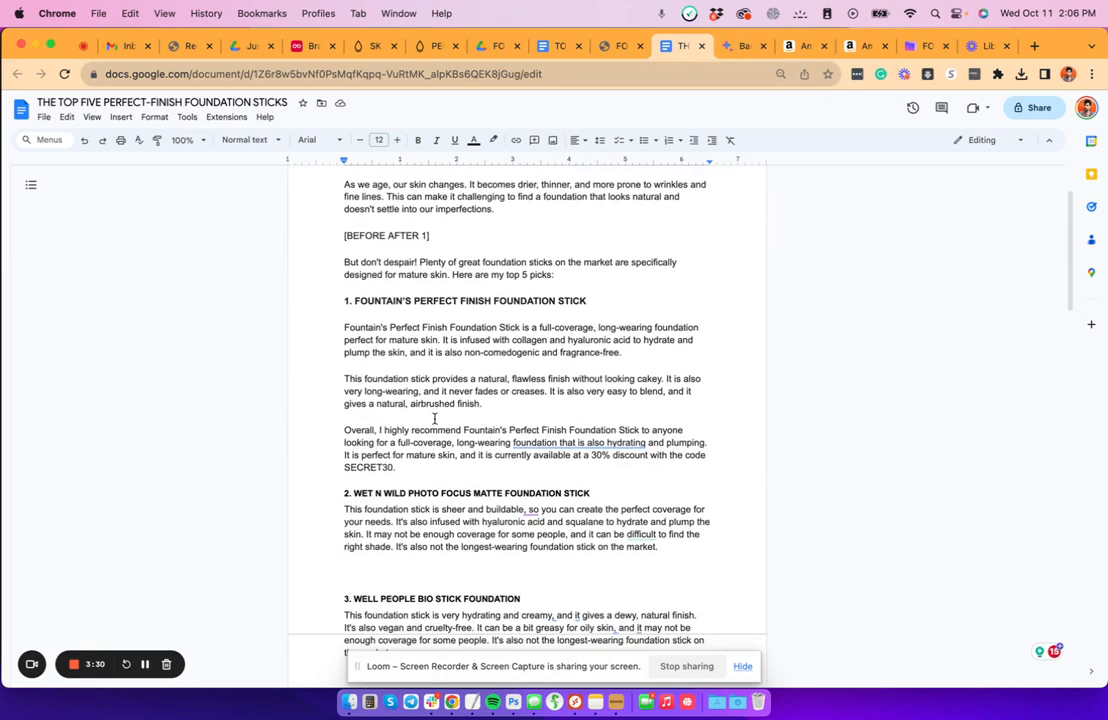
scroll(434, 418, "up", 3)
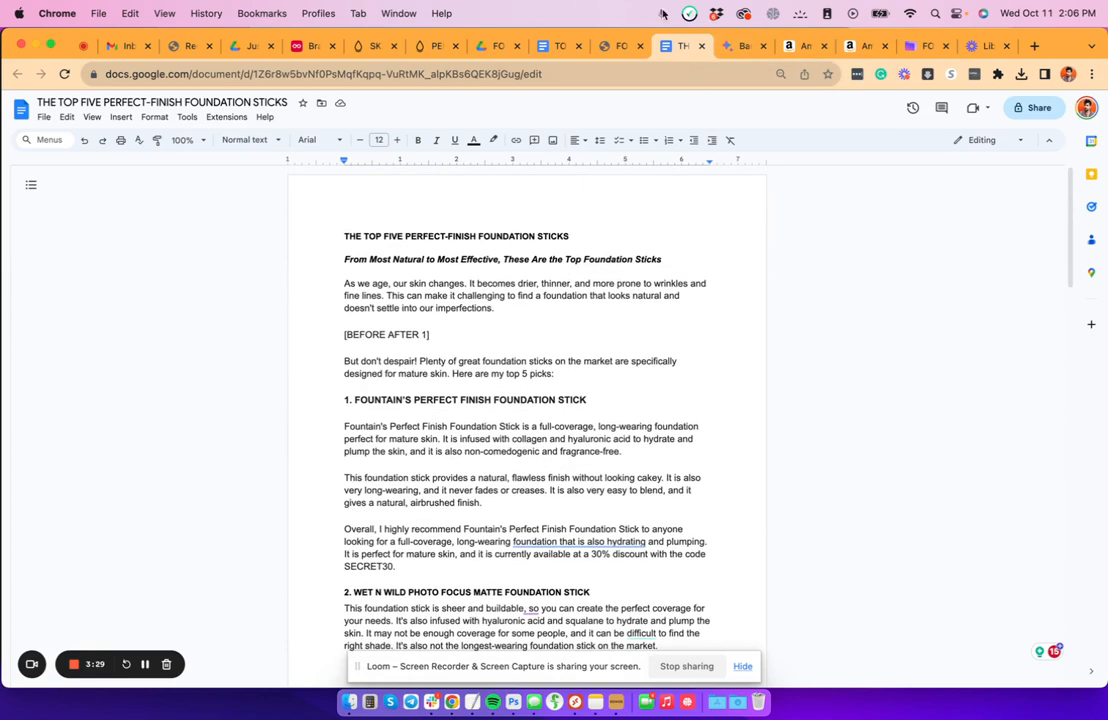
Open the Bard chat on foundation sticks for mature women and review the article prompt and the generated product pros and cons
left_click(735, 45)
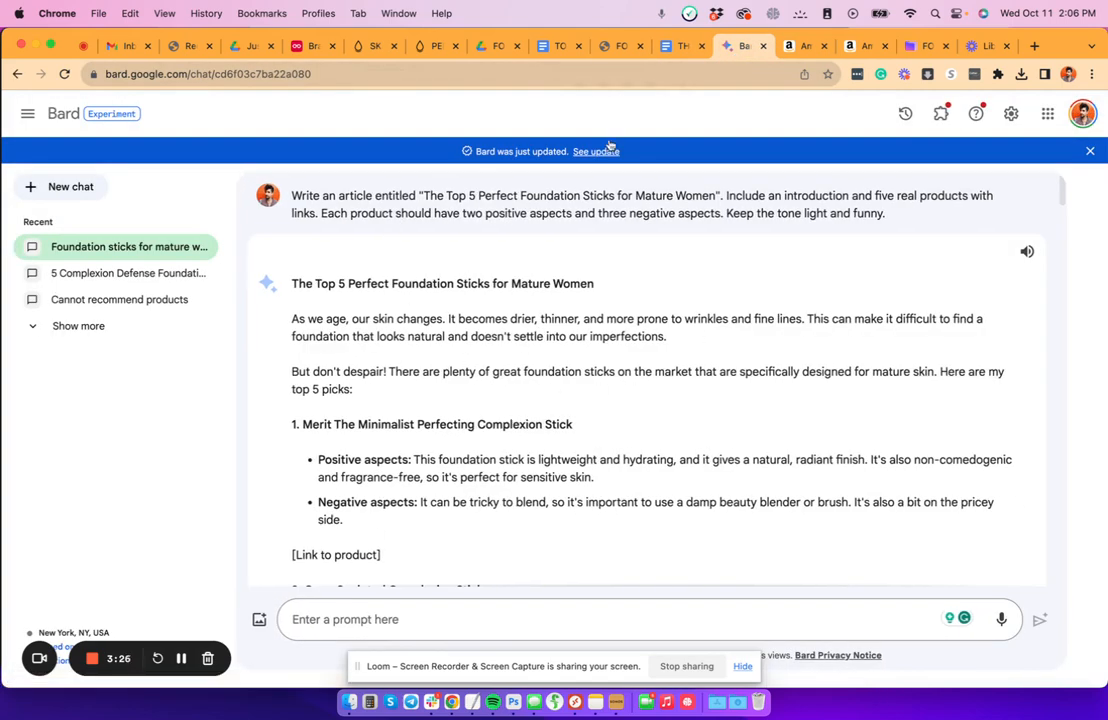
key("ctrl+shift+Tab")
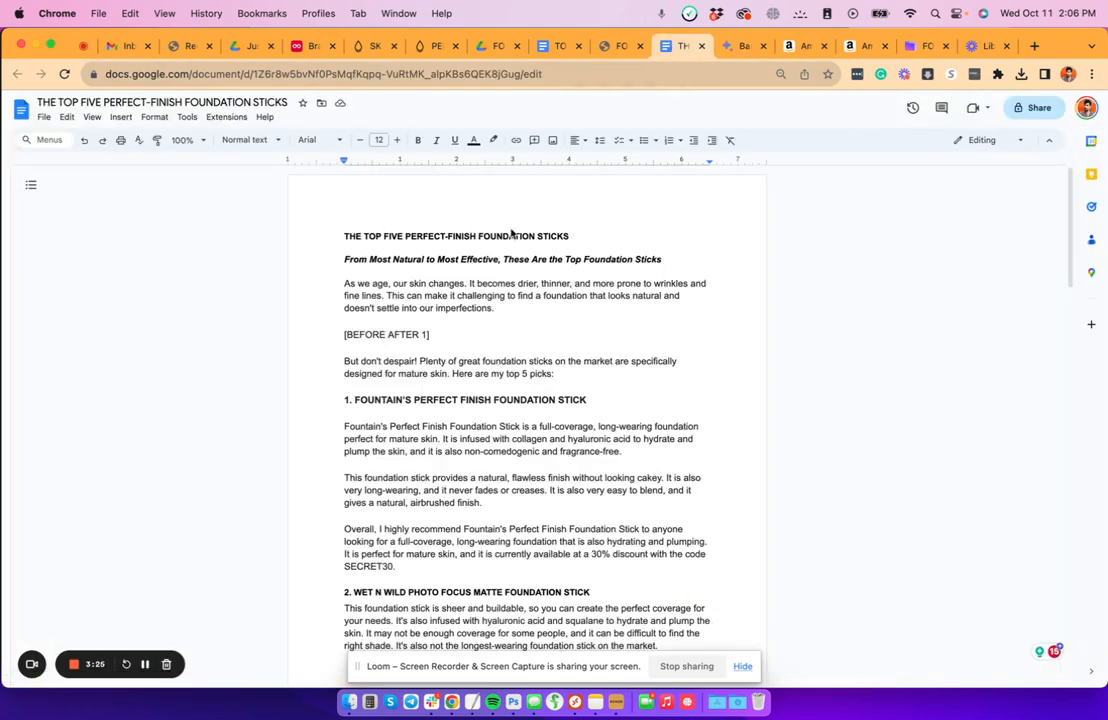
left_click(731, 44)
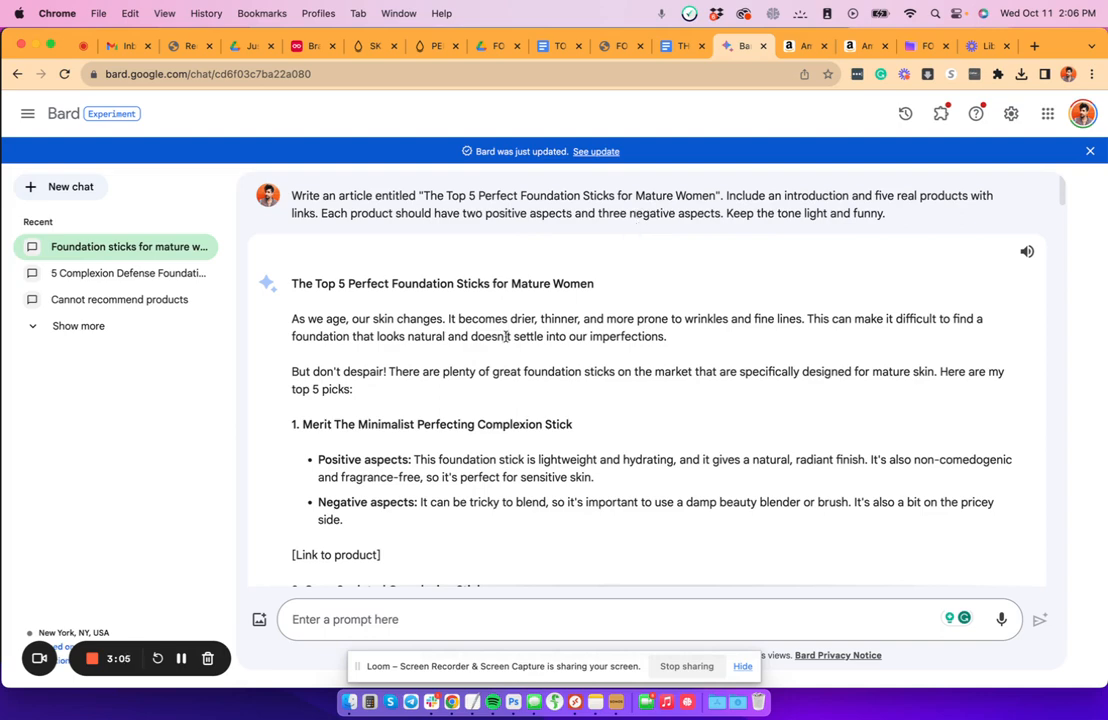
scroll(506, 336, "down", 5)
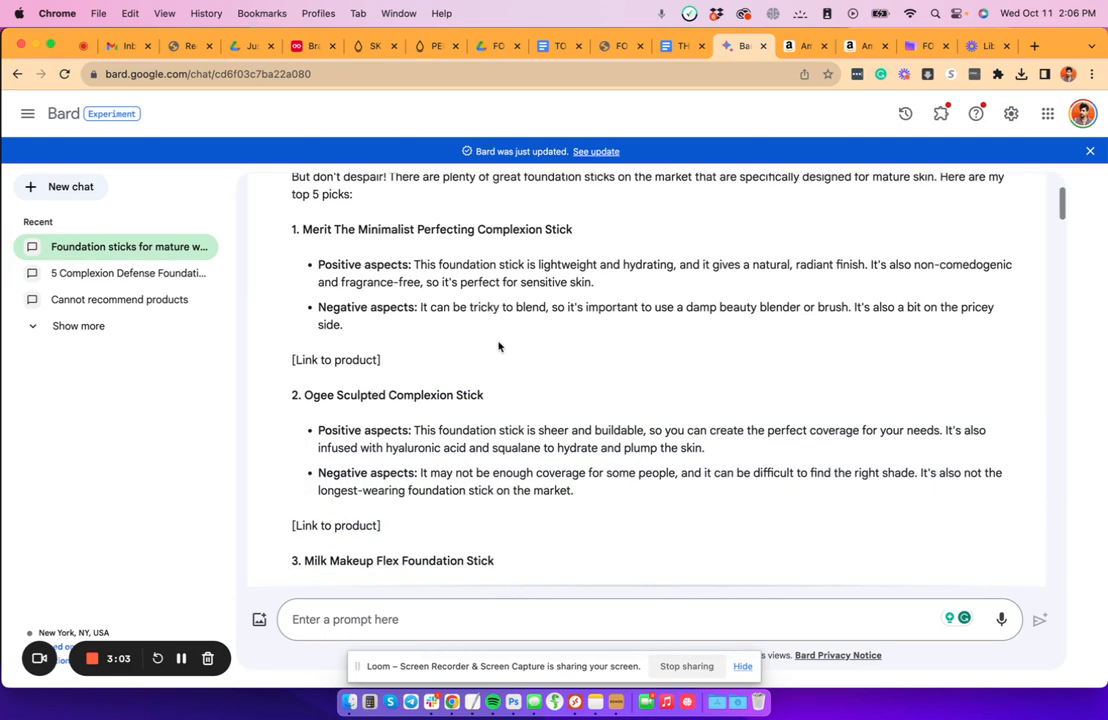
scroll(499, 346, "down", 3)
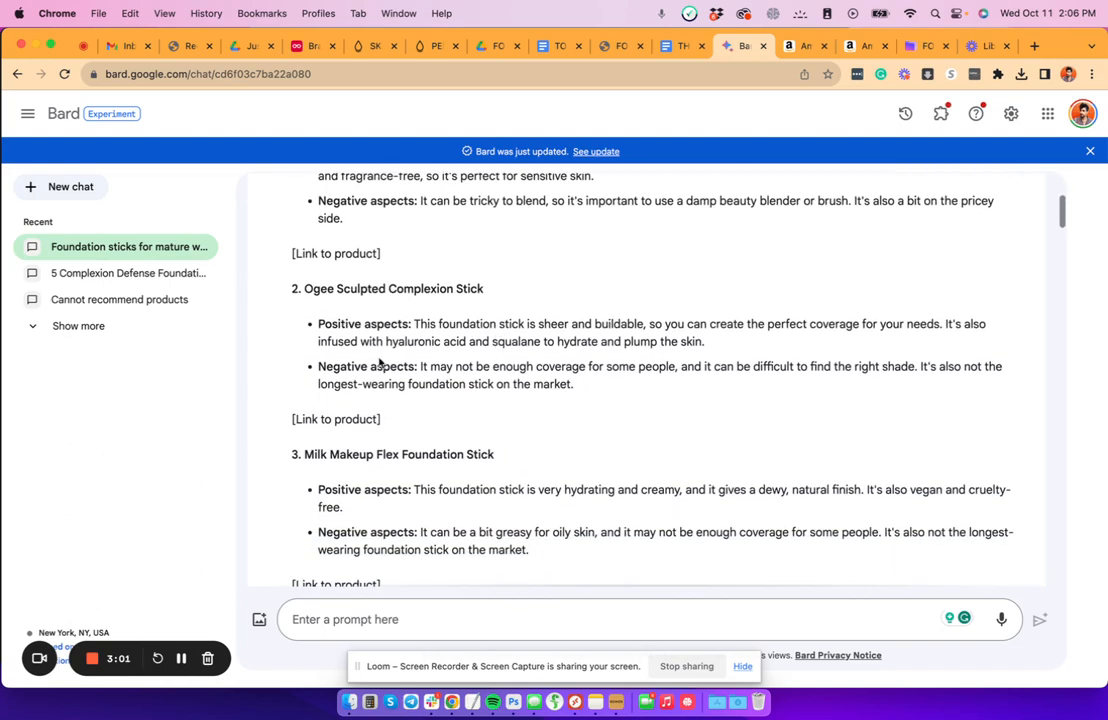
Compare the ranked competitor descriptions in the foundation sticks document with the positive and negative aspects in Bard's article
left_click(683, 46)
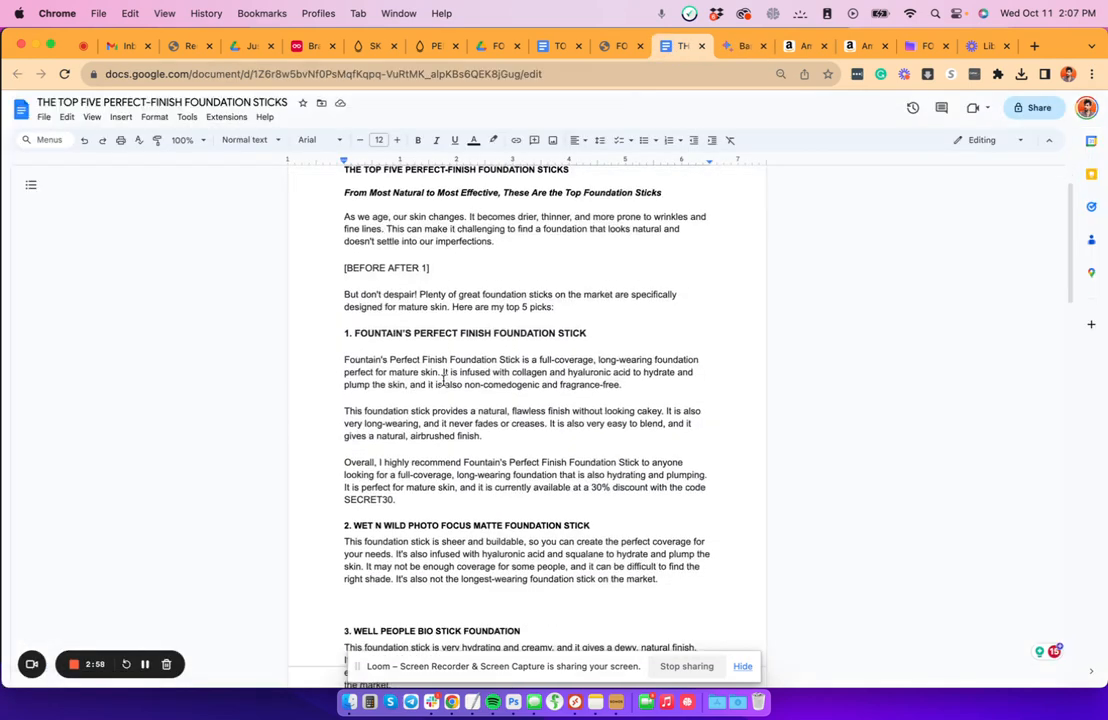
scroll(443, 381, "down", 5)
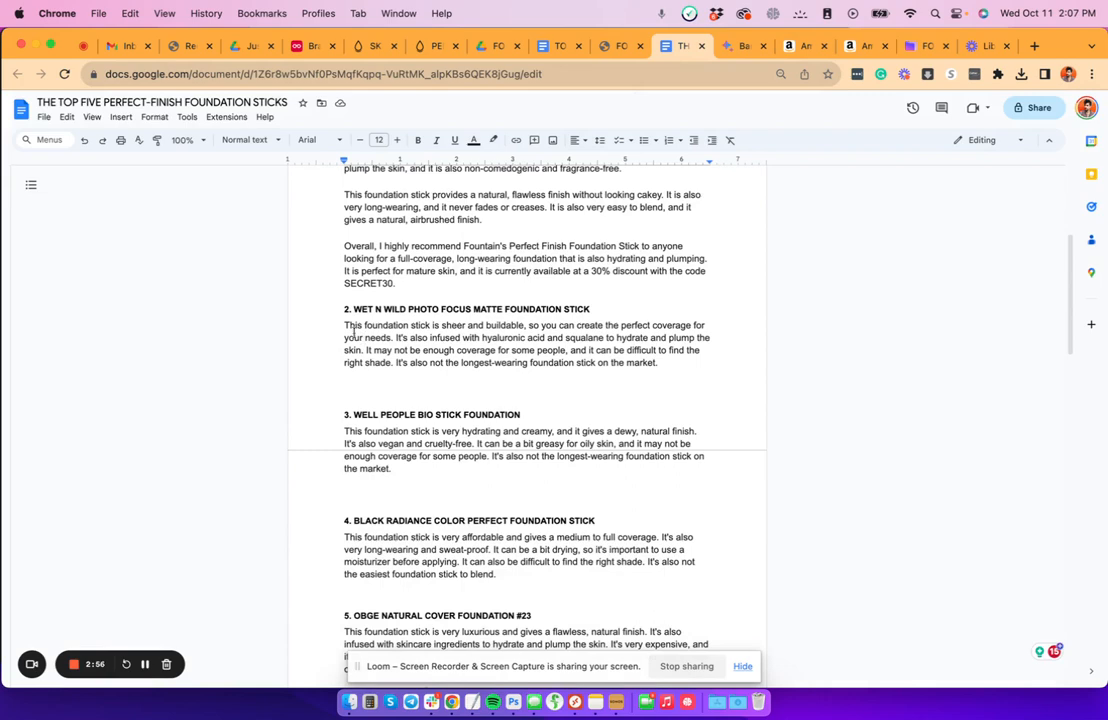
left_click(740, 46)
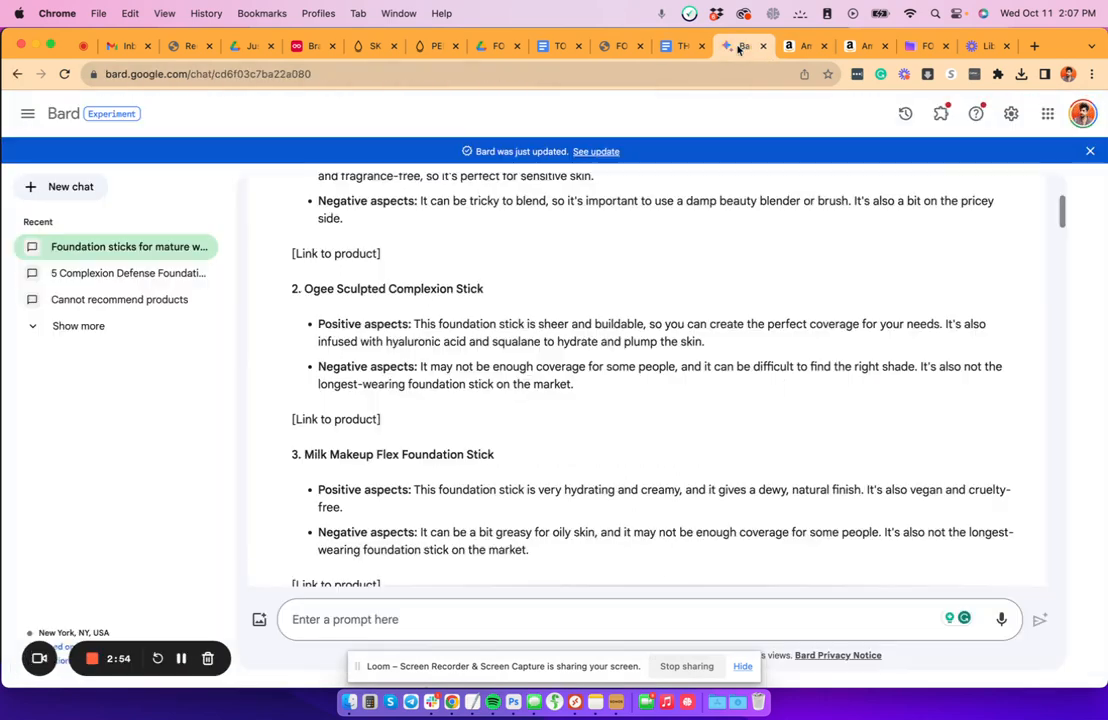
scroll(405, 366, "down", 6)
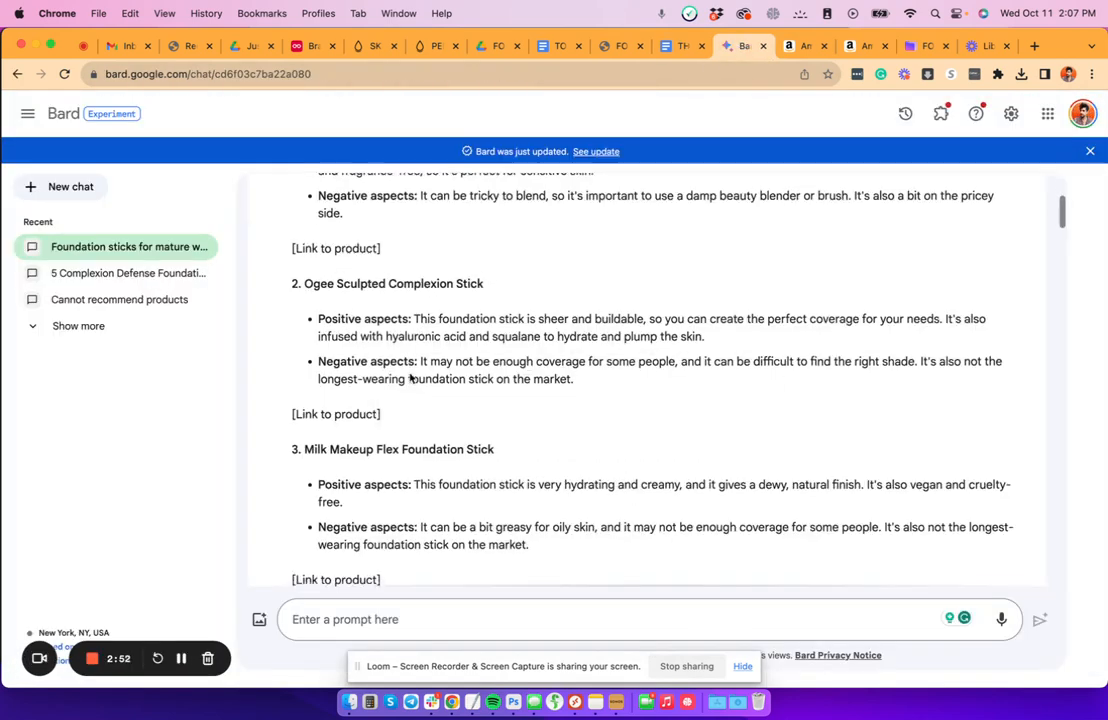
scroll(409, 373, "down", 7)
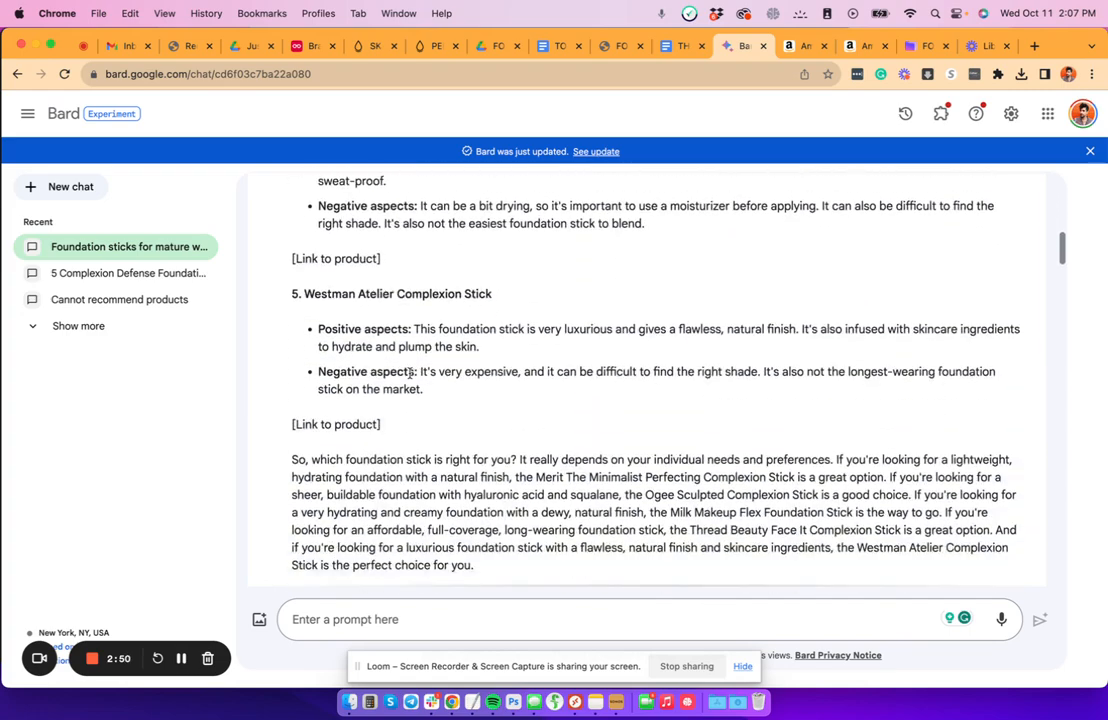
Return to the foundation sticks document and highlight the first-ranked Fountain's Perfect Finish Foundation Stick review to examine it
left_click(681, 46)
scroll(563, 268, "up", 4)
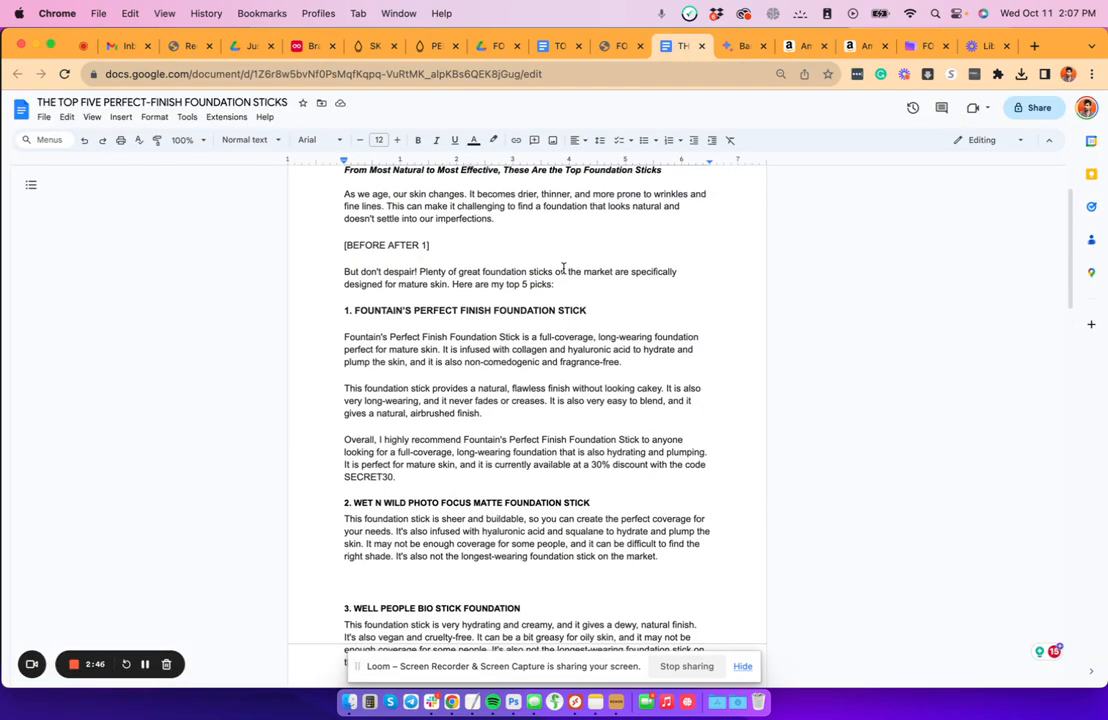
left_click_drag(335, 315, 476, 473)
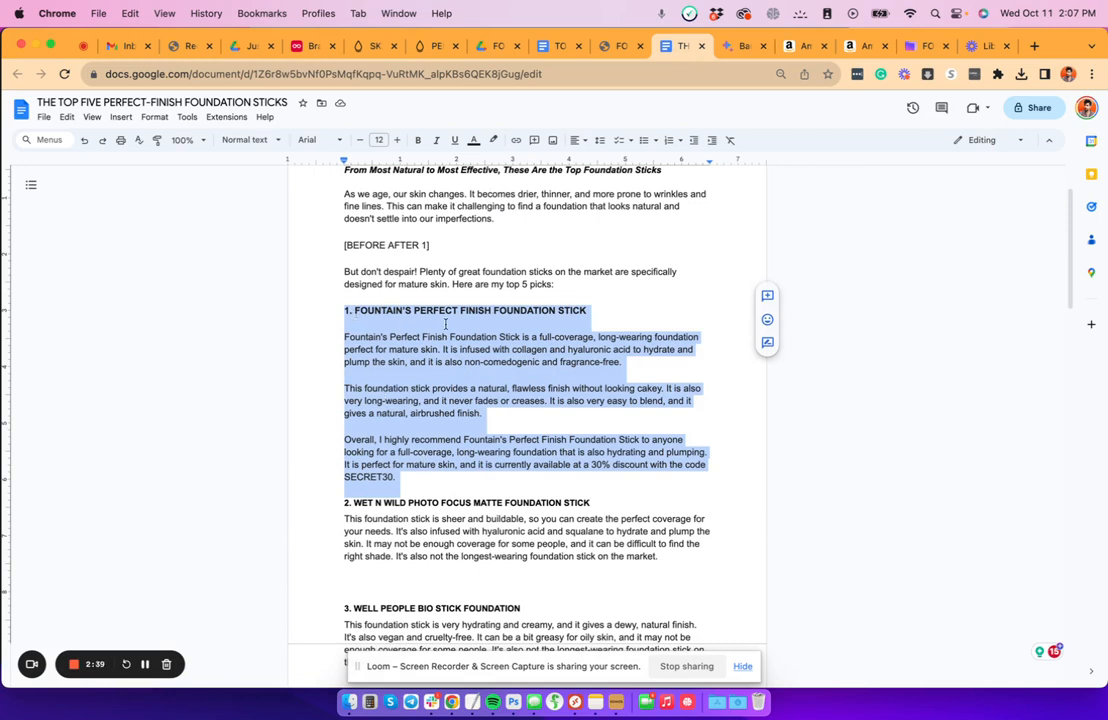
left_click(389, 365)
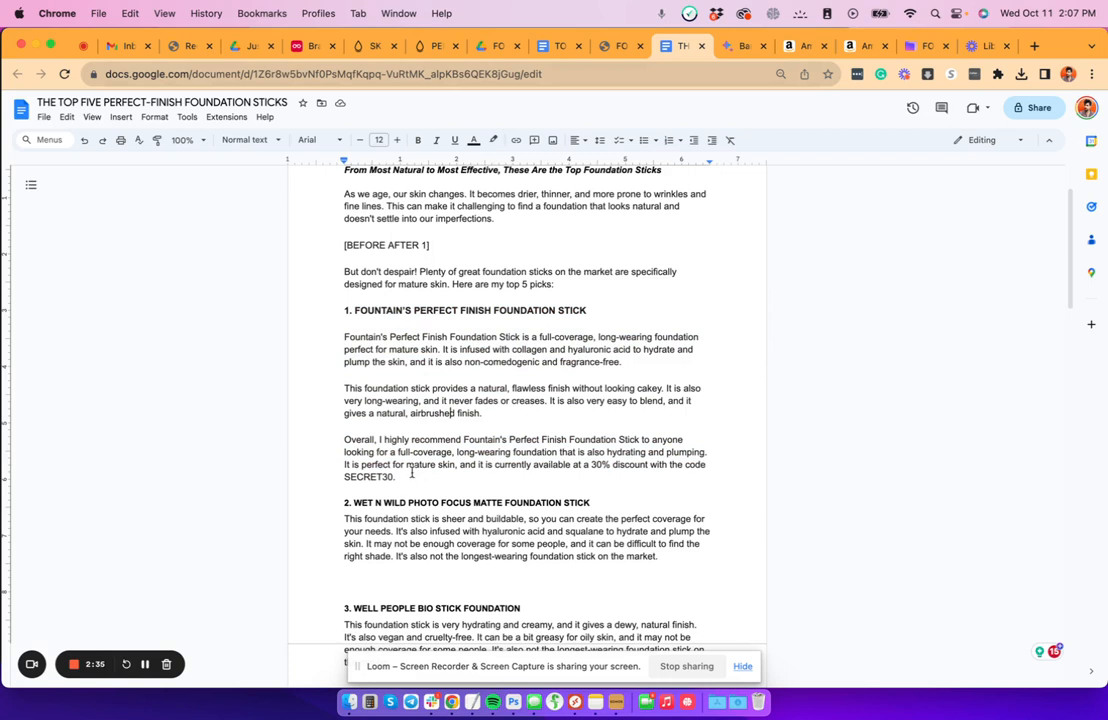
left_click_drag(406, 477, 593, 466)
left_click(498, 442)
Highlight the first-ranked Complexion Defense SPF 40 Skin Tint description in the TOP 5 COMPLEXION DEFENSE document
left_click(550, 45)
scroll(428, 399, "down", 3)
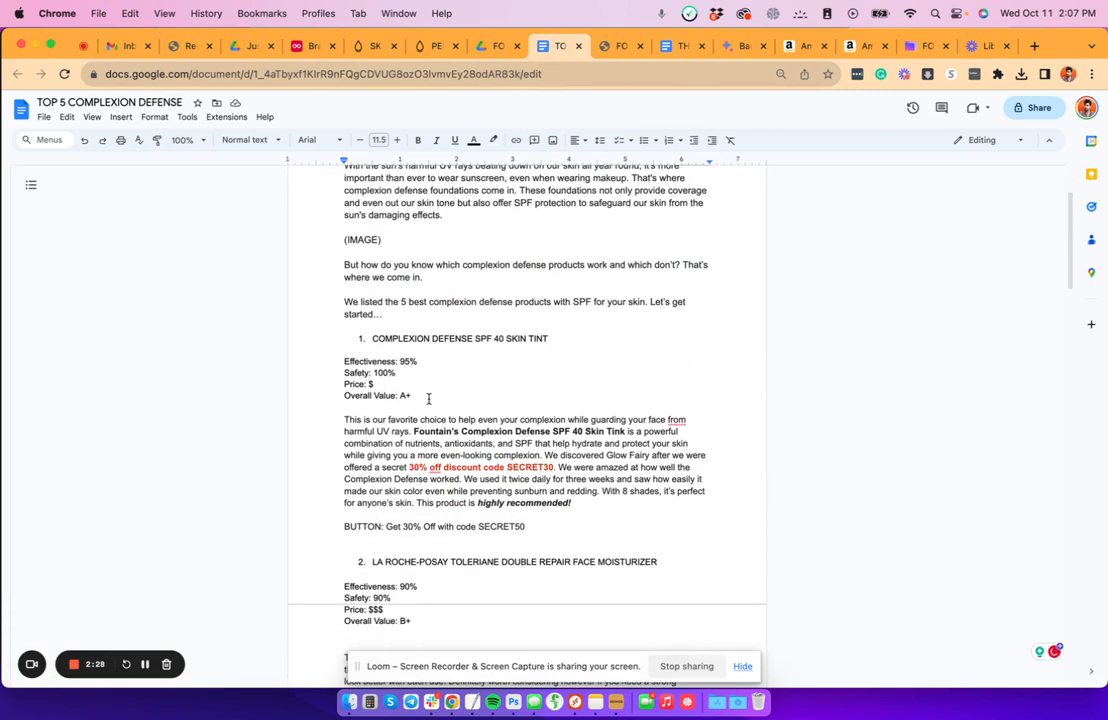
left_click_drag(325, 418, 301, 407)
left_click(585, 502)
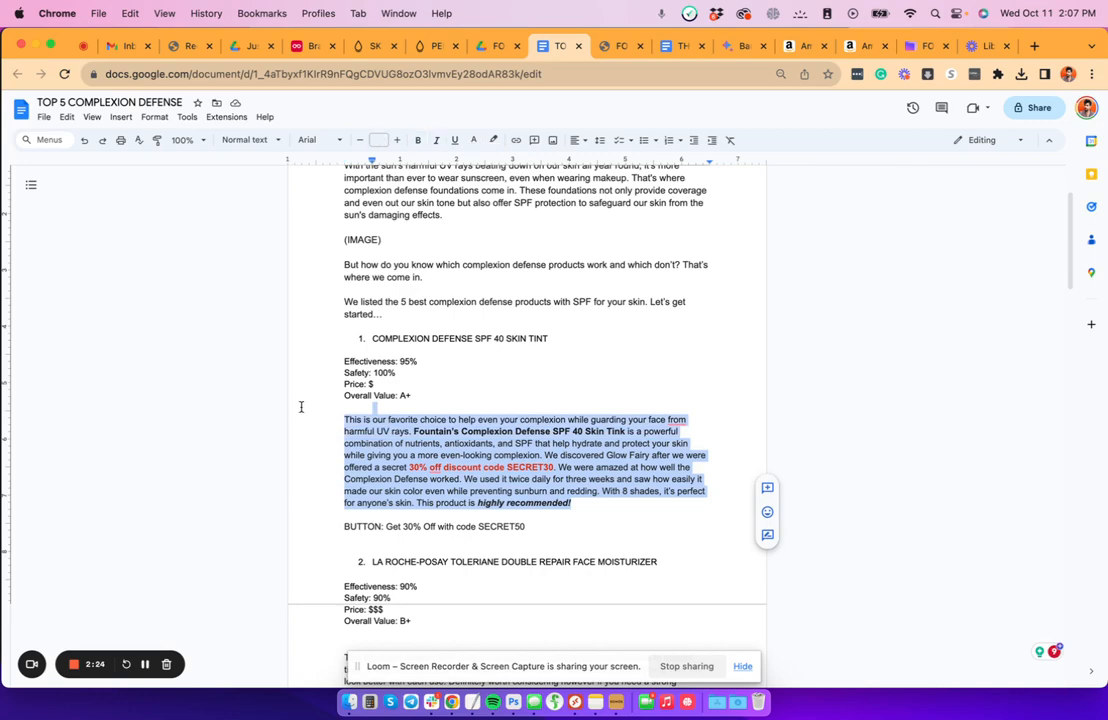
In the Bard chat, expand the Perfect Finish Foundation Stick review prompt and read its instructions and example review to mimic
left_click(733, 47)
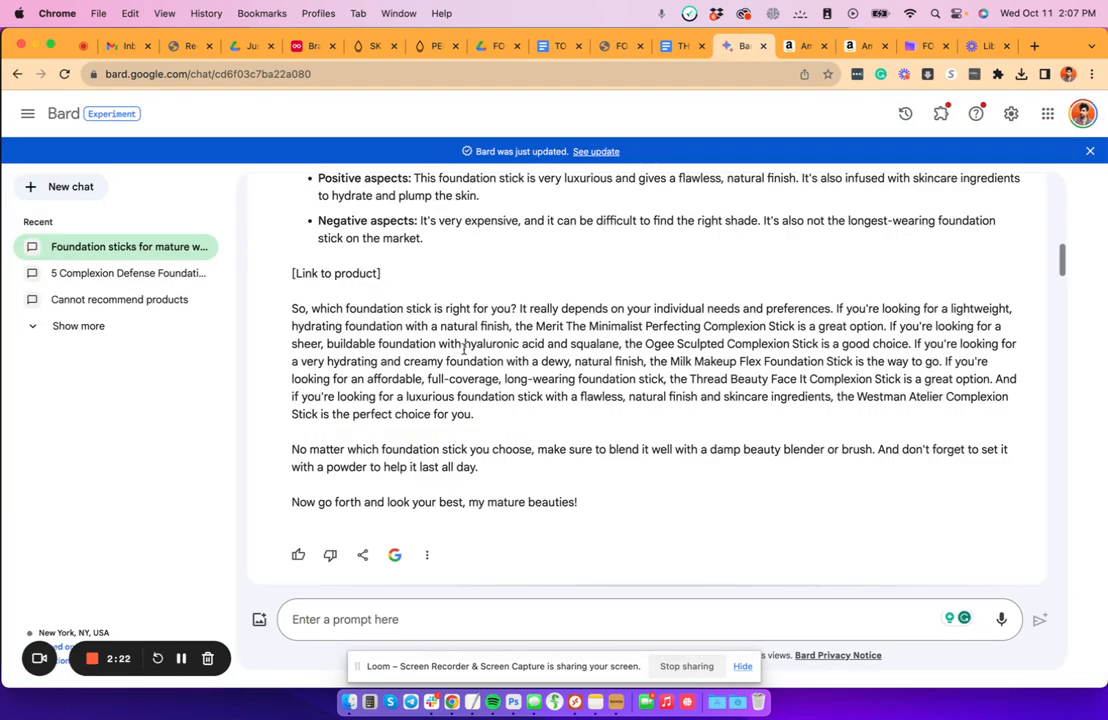
scroll(464, 348, "down", 10)
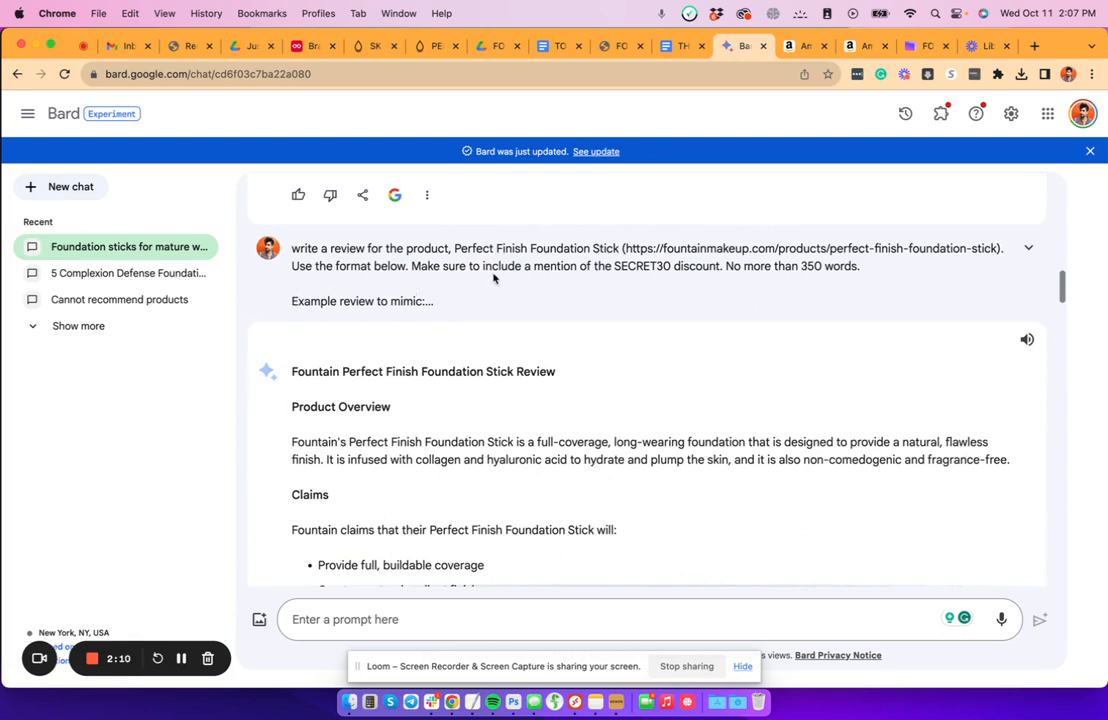
left_click(1028, 247)
scroll(322, 275, "down", 1)
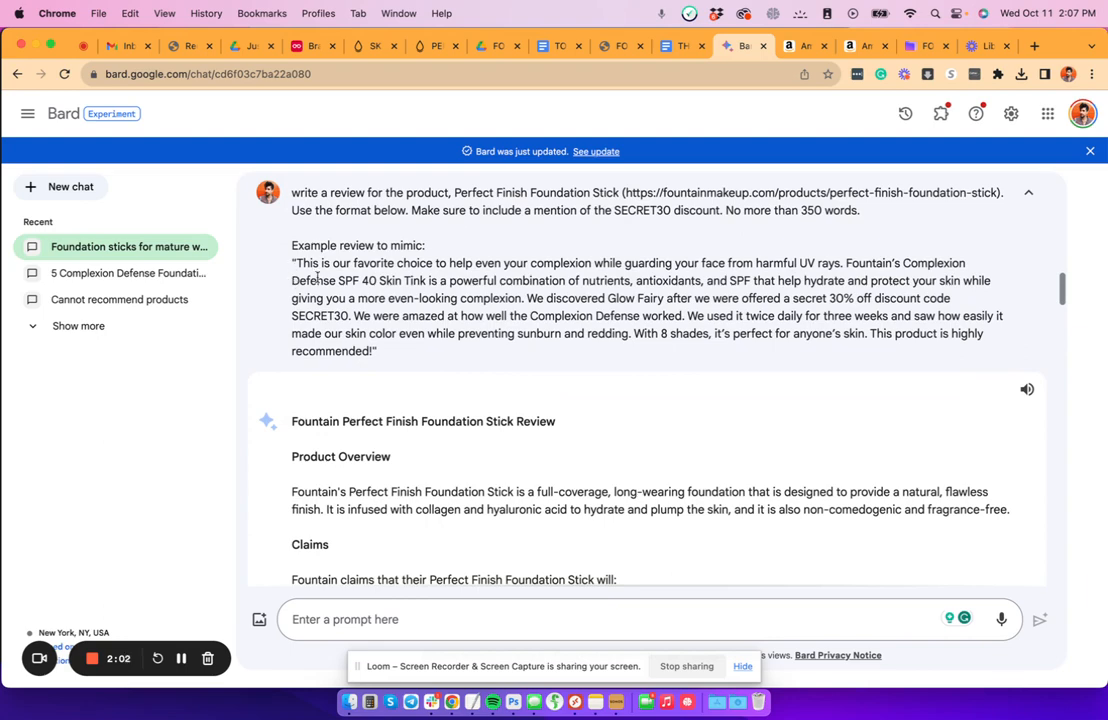
scroll(365, 342, "down", 4)
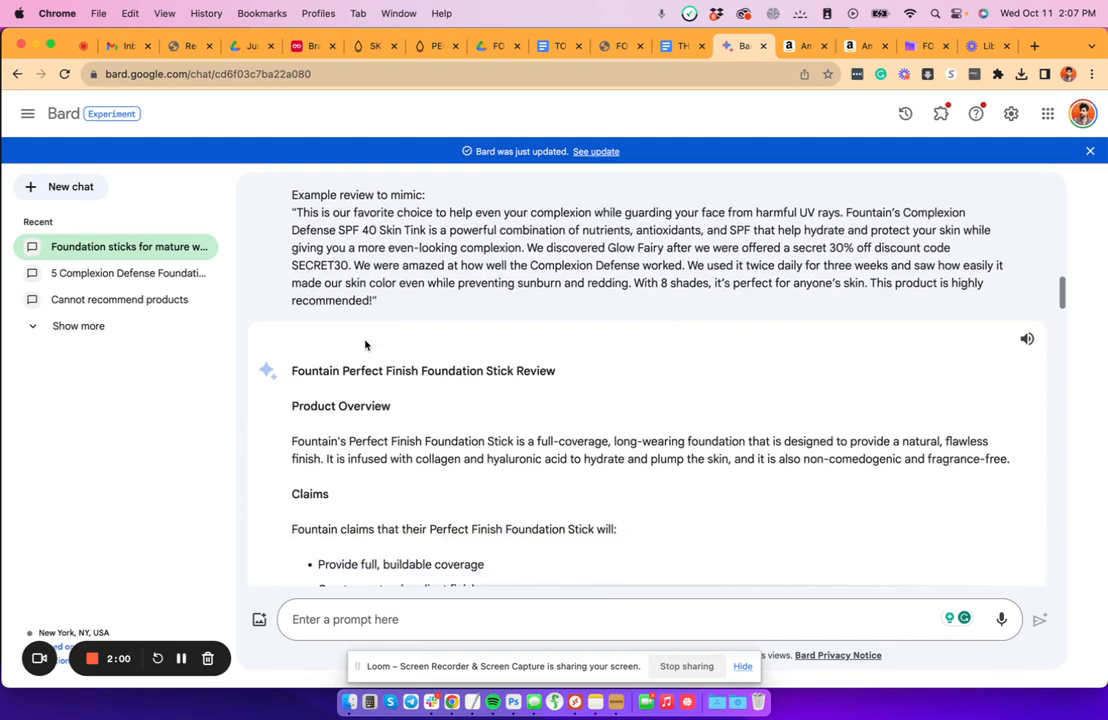
Read Bard's full foundation stick review, the follow-up prompt asking for one-third length without bullet points, and the shortened rewrite
scroll(347, 336, "down", 10)
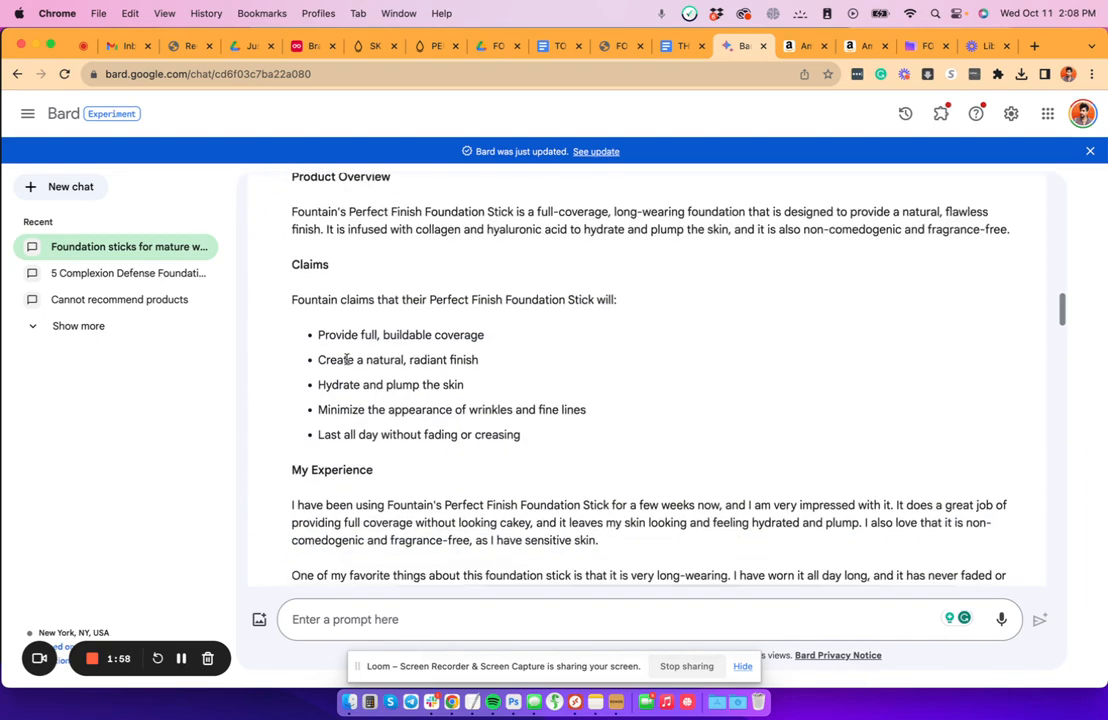
scroll(347, 362, "down", 7)
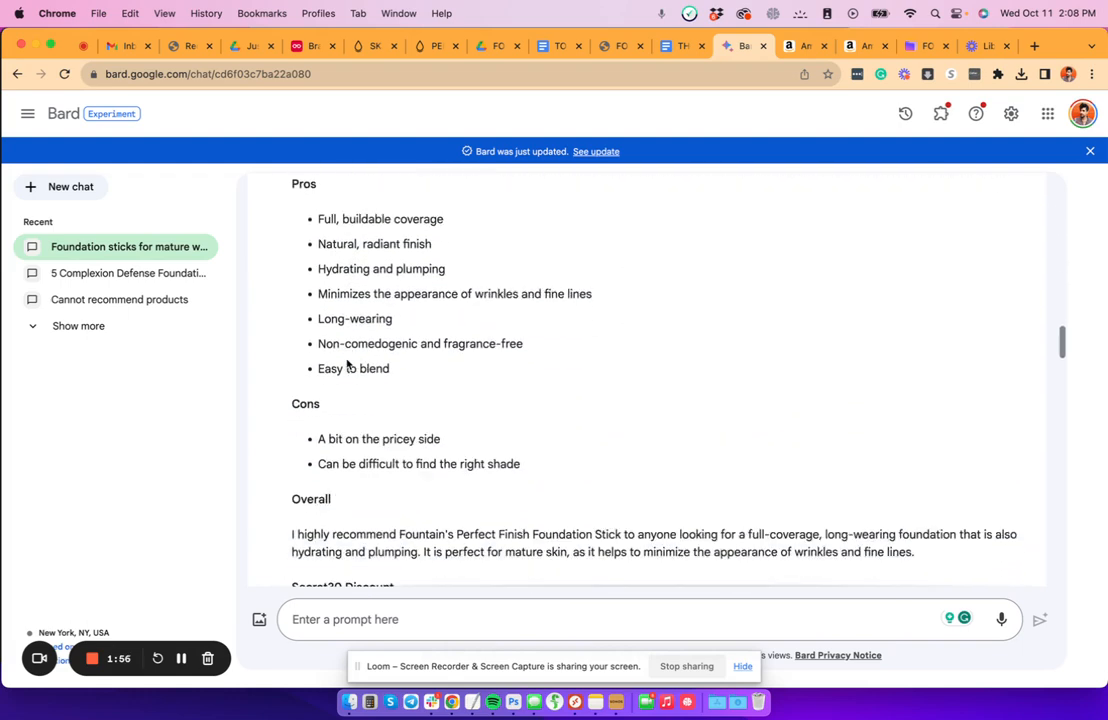
scroll(346, 359, "down", 1)
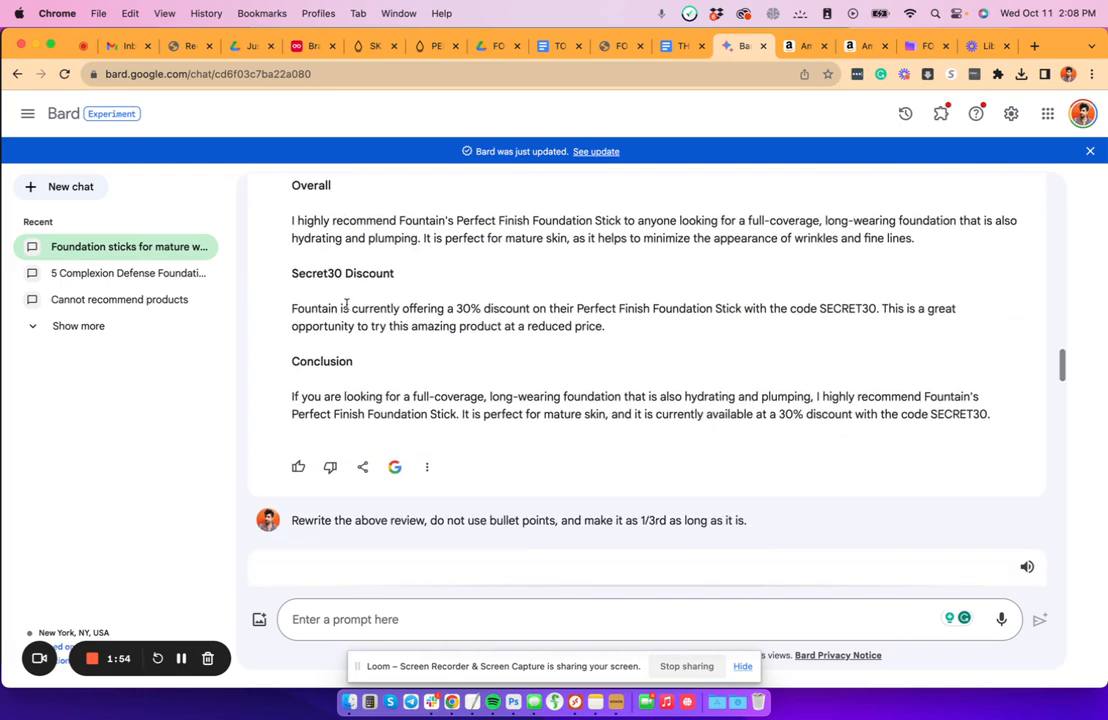
scroll(334, 408, "down", 5)
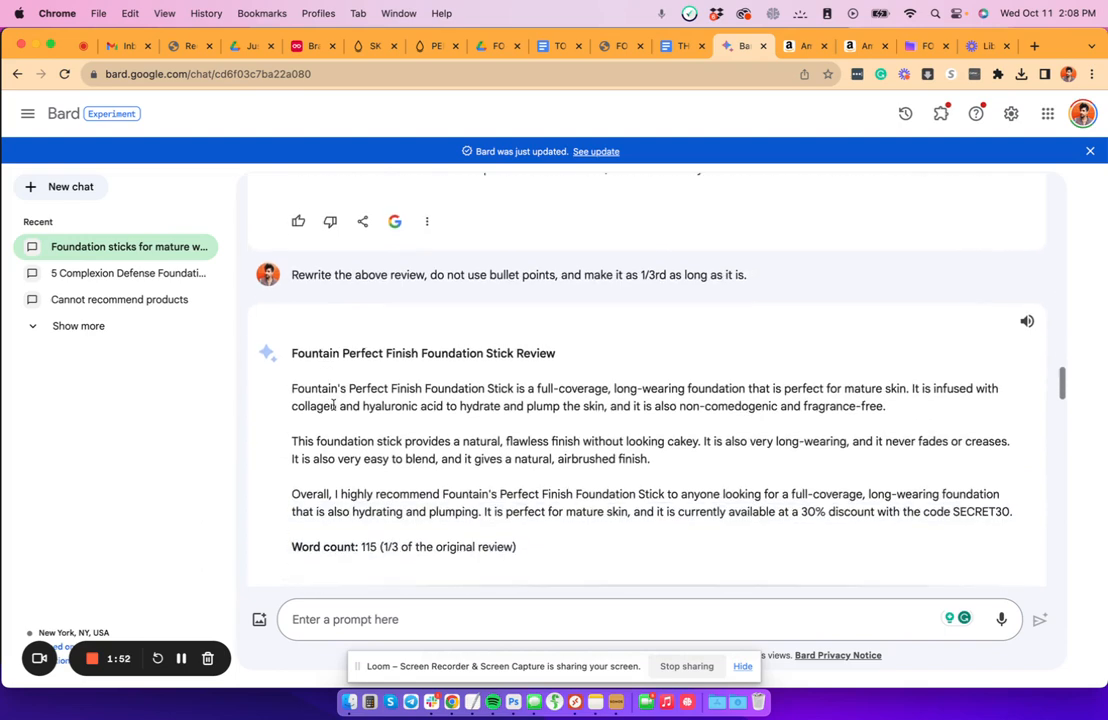
scroll(329, 272, "up", 5)
scroll(329, 275, "down", 5)
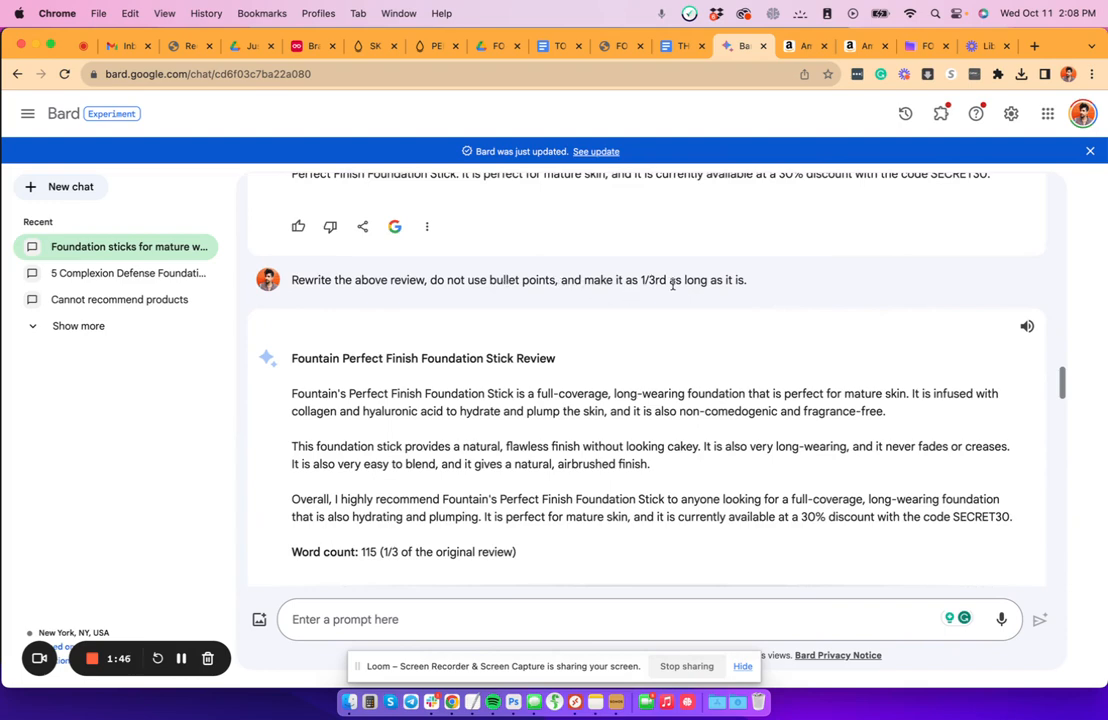
scroll(700, 300, "down", 2)
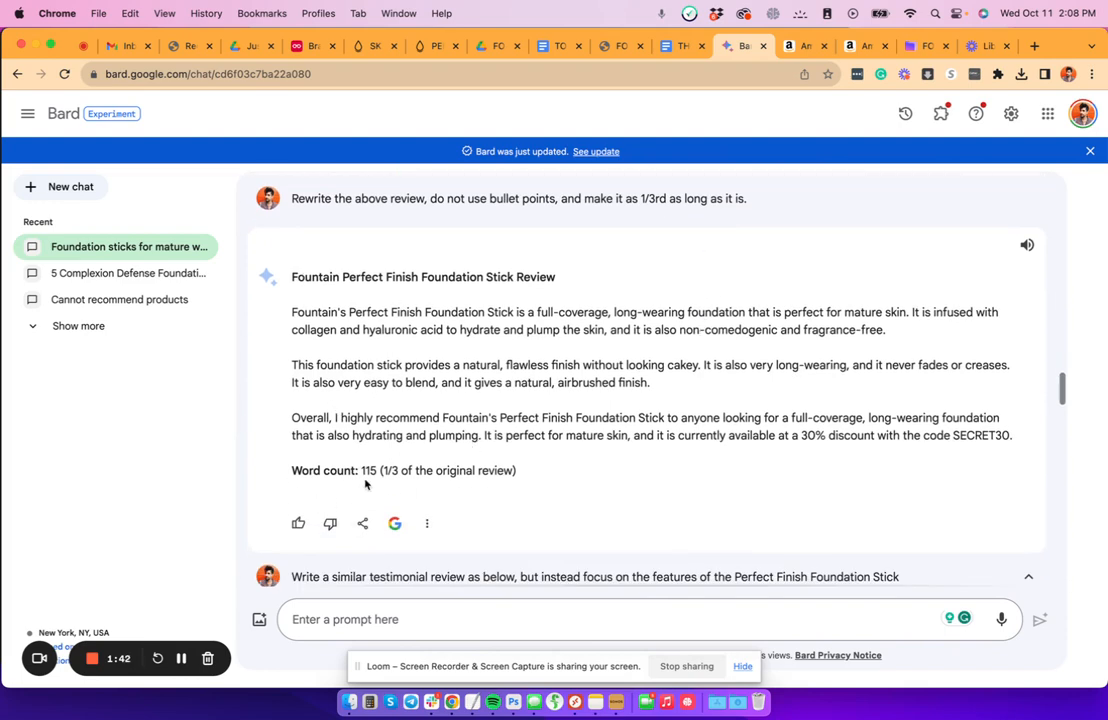
Review the remaining ranked products in the foundation sticks document and the "Why we chose Fountain" section of the live contour article
left_click(683, 46)
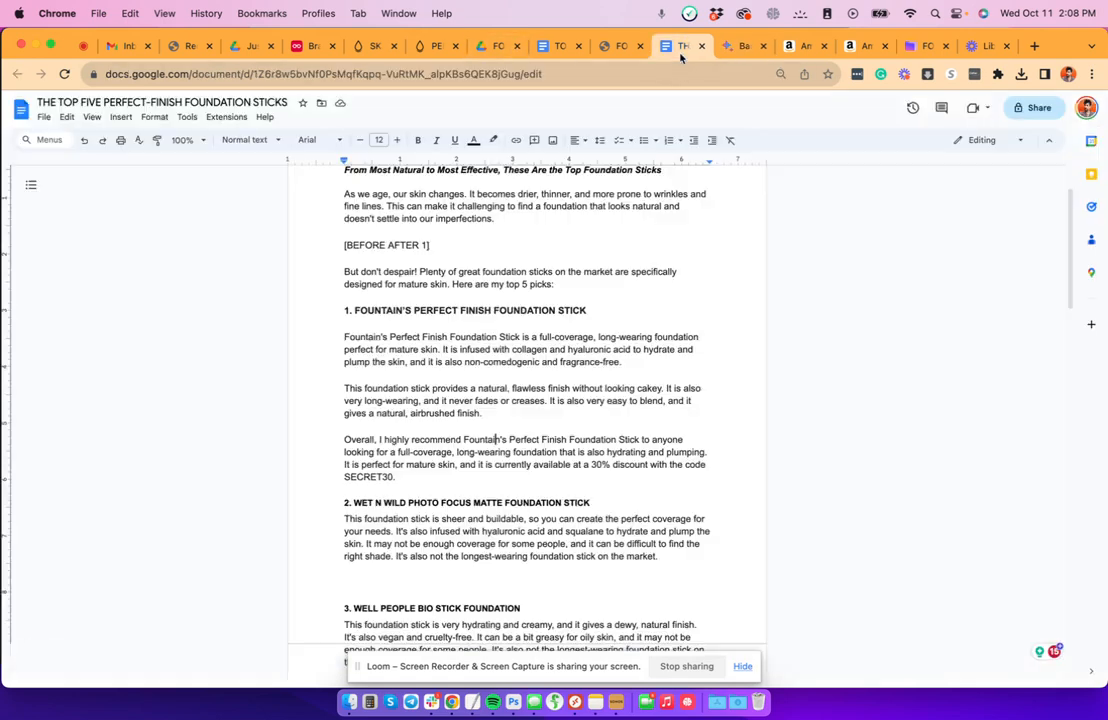
scroll(675, 162, "down", 5)
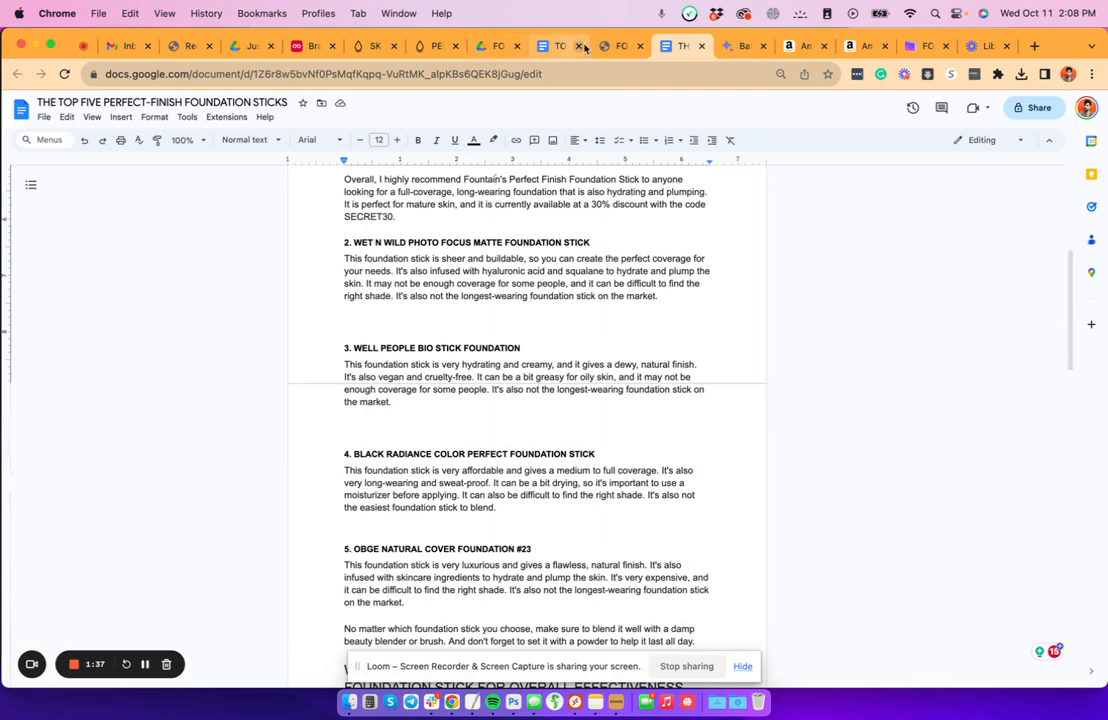
left_click(617, 46)
scroll(456, 436, "down", 10)
scroll(456, 436, "down", 20)
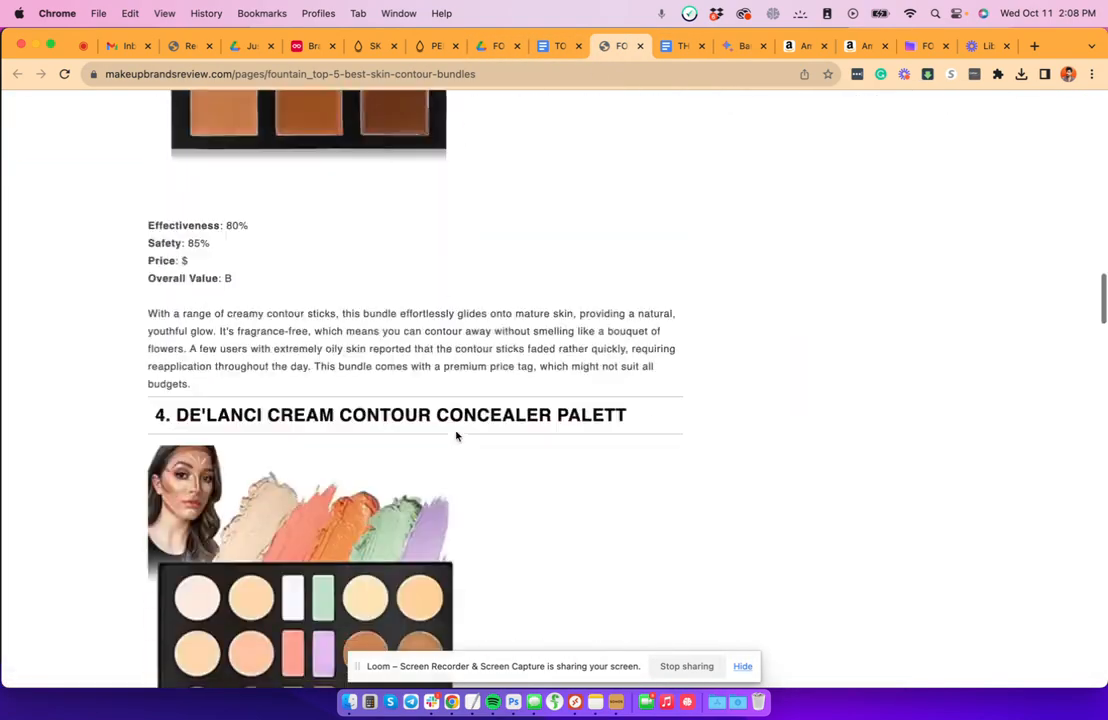
scroll(455, 431, "down", 2)
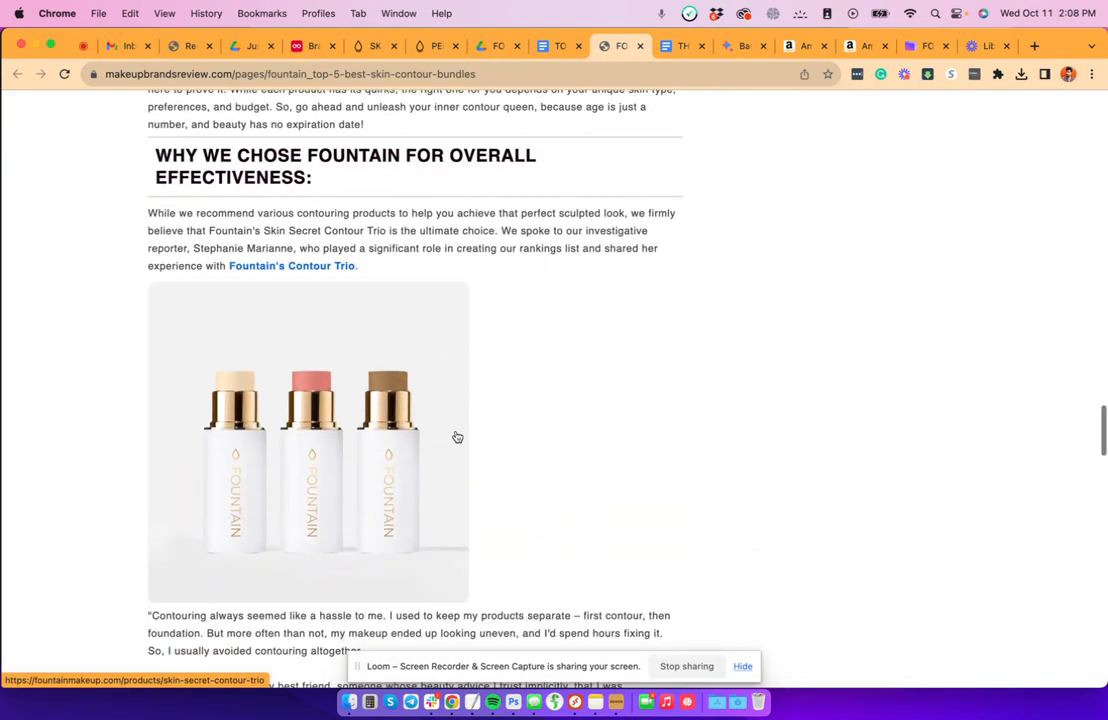
Read the Bard prompts for mimicking the Complexion Defense testimonial and the generated "Why we chose Fountain's Perfect Finish Foundation Stick" copy
left_click(744, 55)
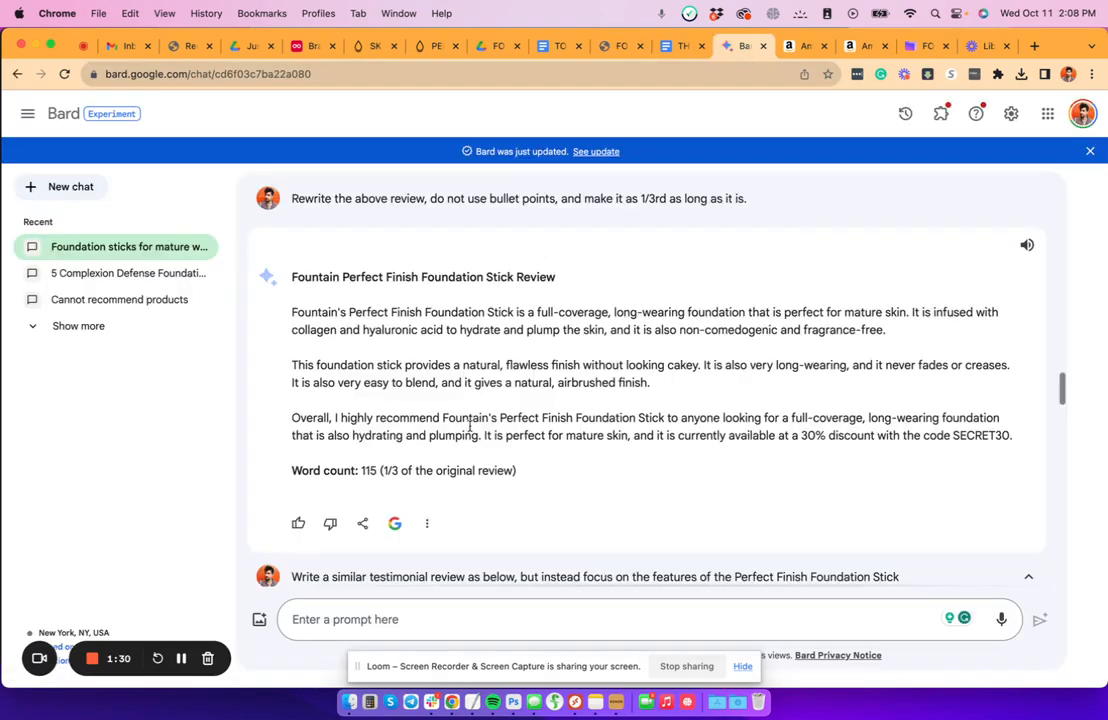
scroll(470, 427, "down", 5)
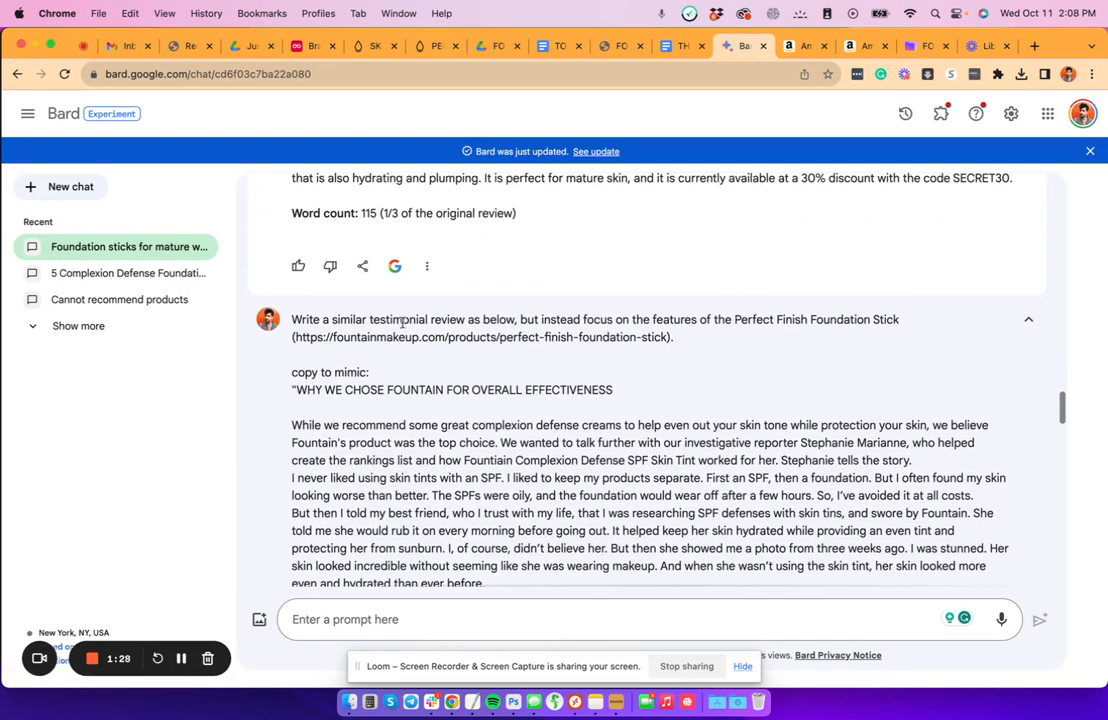
scroll(471, 323, "down", 15)
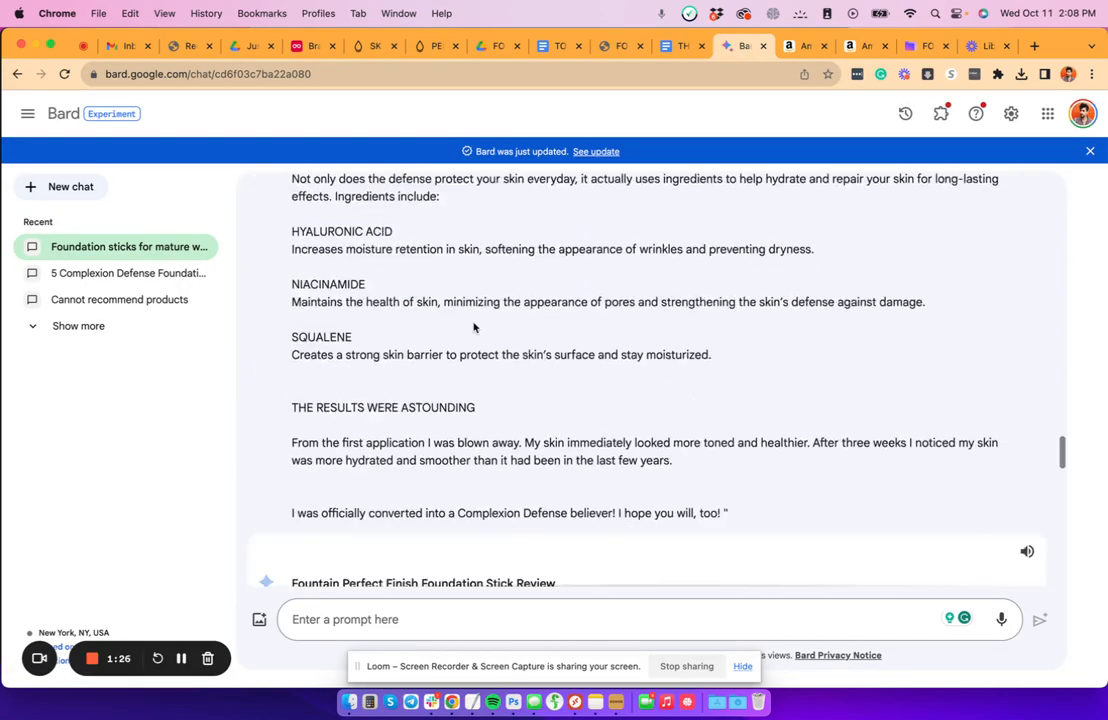
scroll(474, 326, "down", 15)
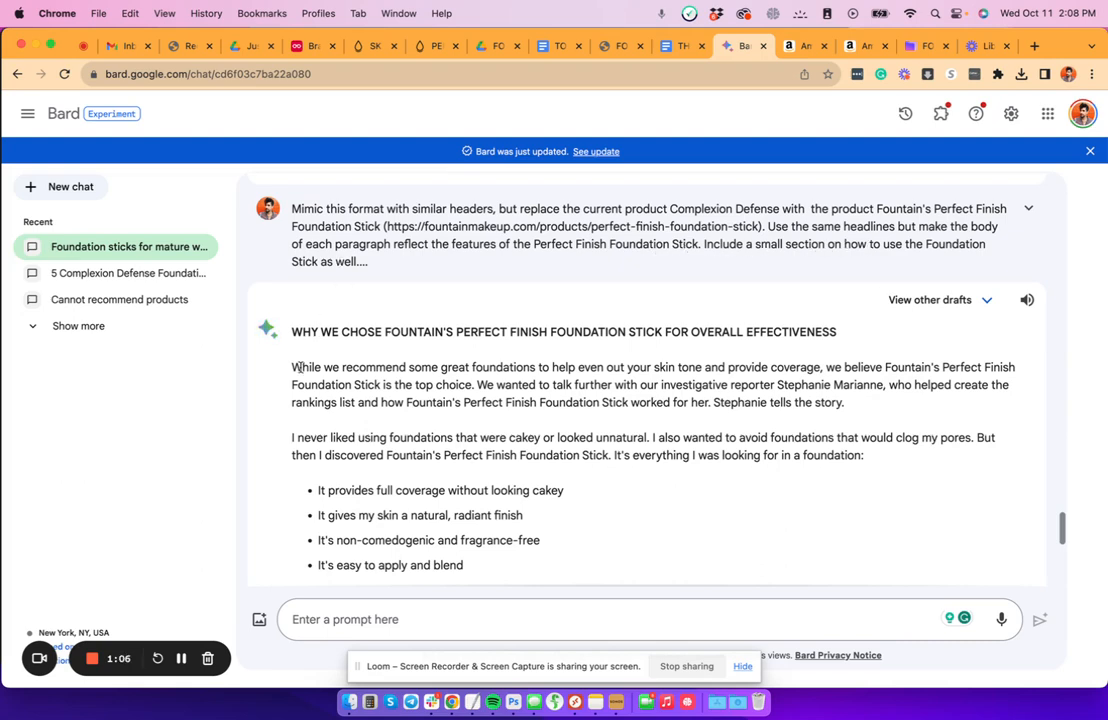
scroll(299, 367, "down", 2)
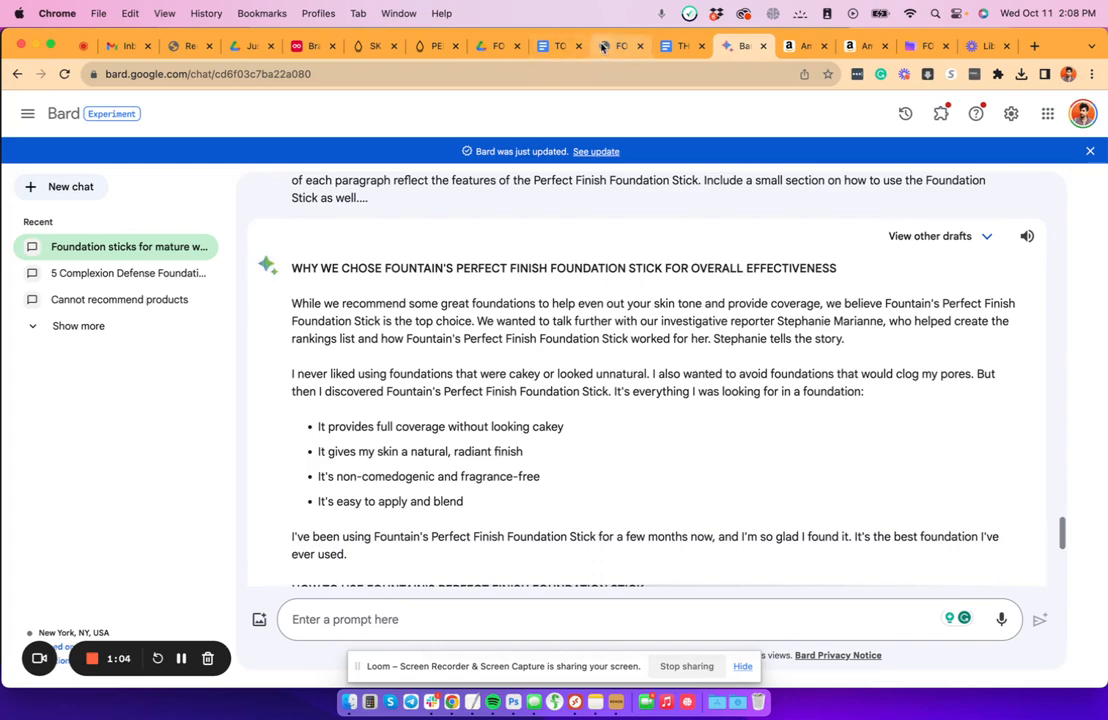
Compare the testimonial and "How does it work?" sections of the Complexion Defense document with the foundation sticks document
left_click(553, 46)
scroll(455, 480, "down", 10)
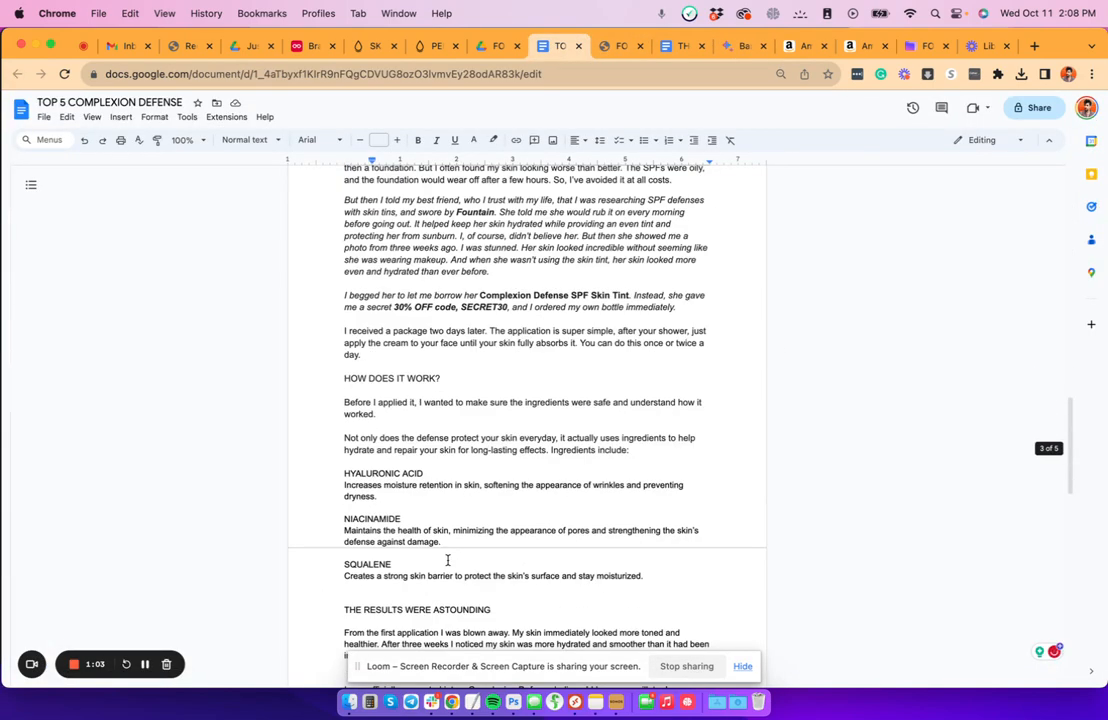
scroll(447, 560, "up", 3)
left_click(677, 46)
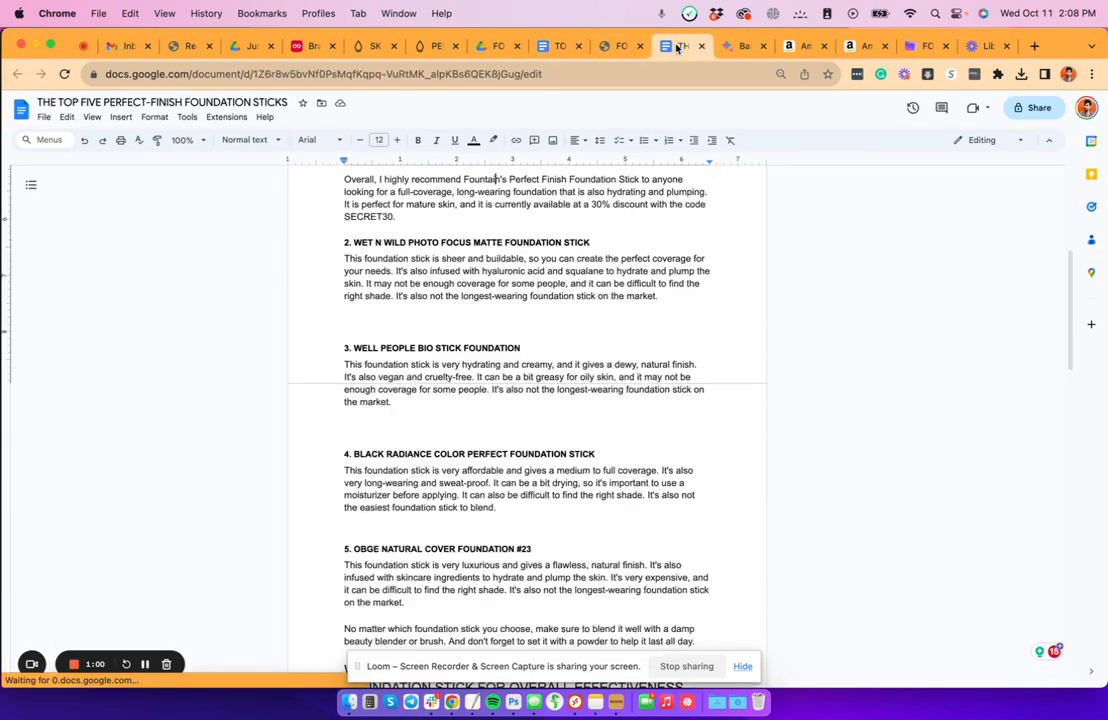
Review the how-to-use and results sections of Bard's "Why we chose Fountain's" copy, and return to the chat's opening top-five article prompt
left_click(742, 46)
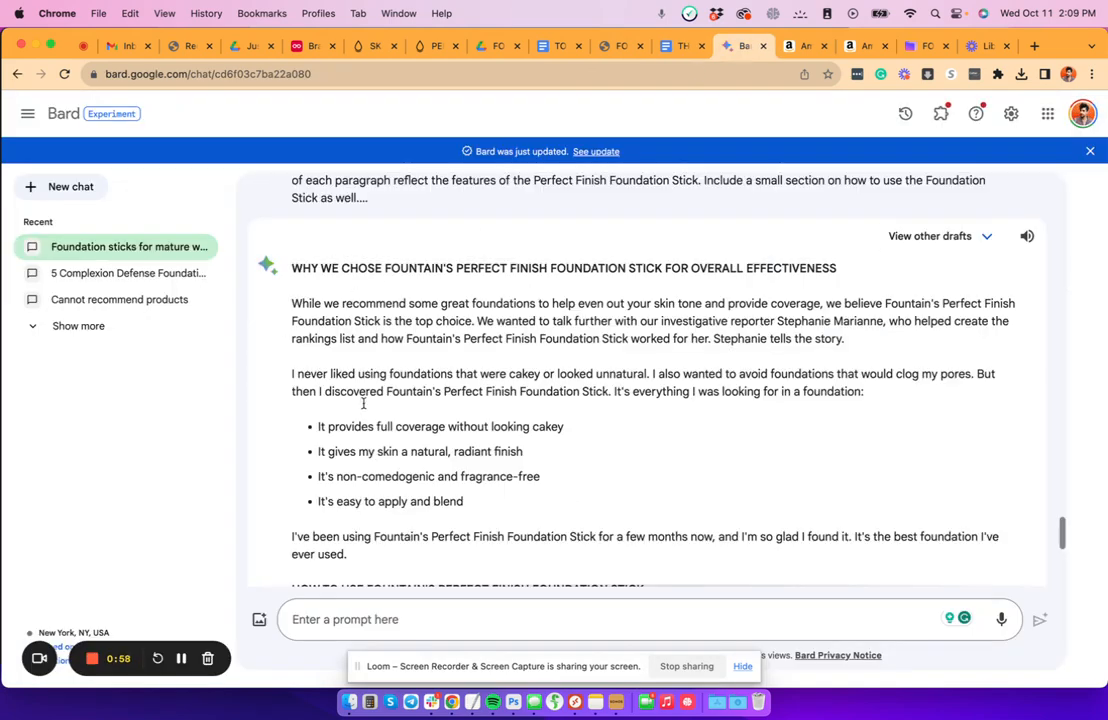
scroll(363, 403, "down", 8)
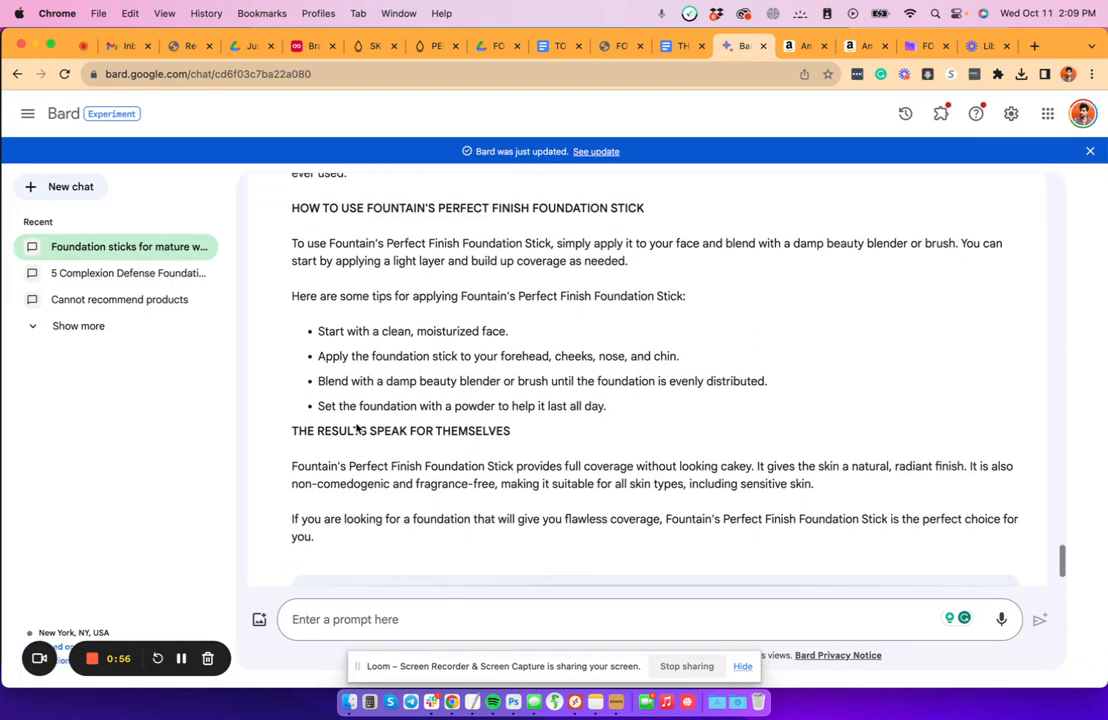
scroll(370, 438, "down", 4)
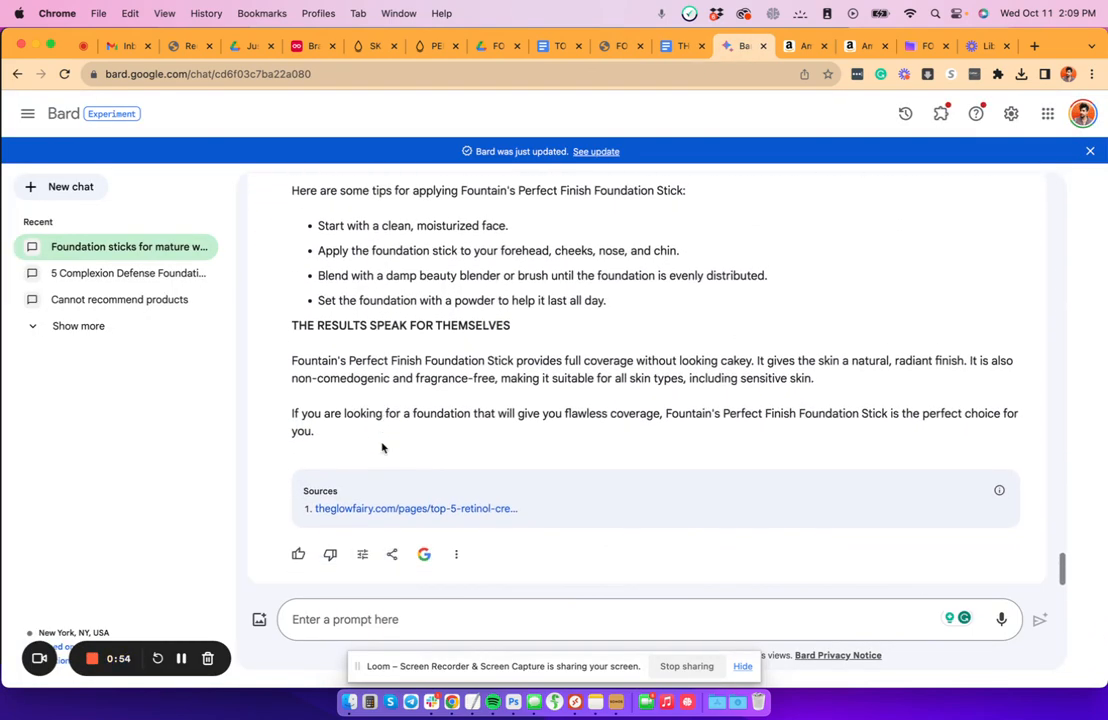
scroll(381, 447, "up", 15)
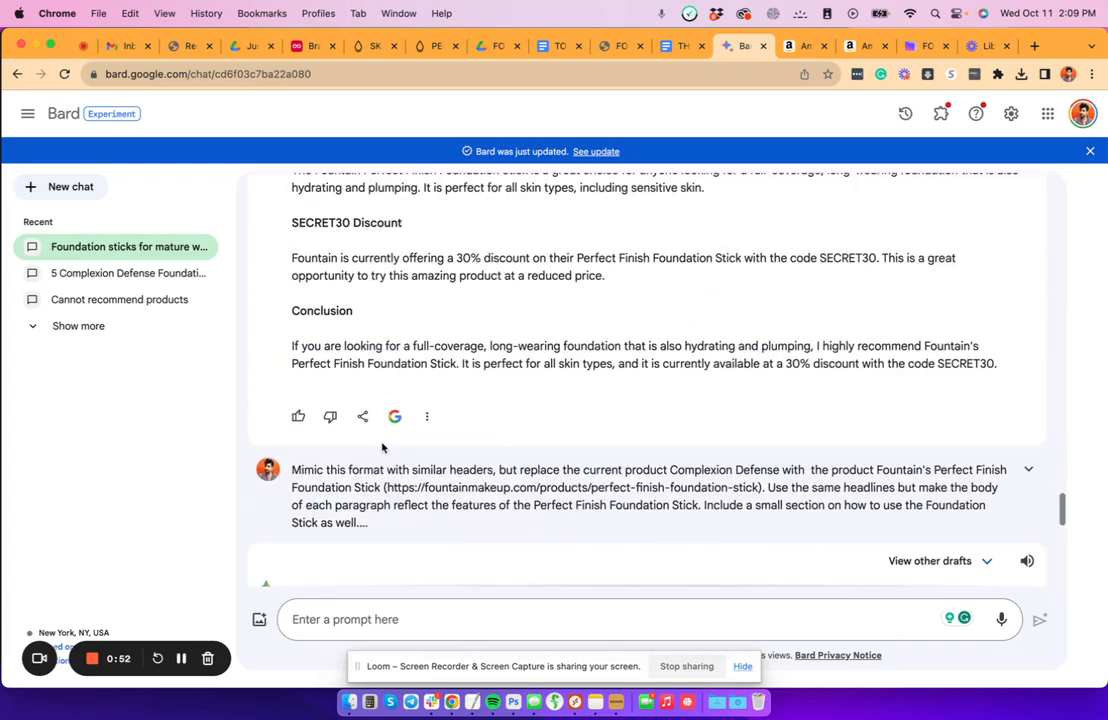
scroll(381, 445, "down", 4)
scroll(381, 443, "down", 6)
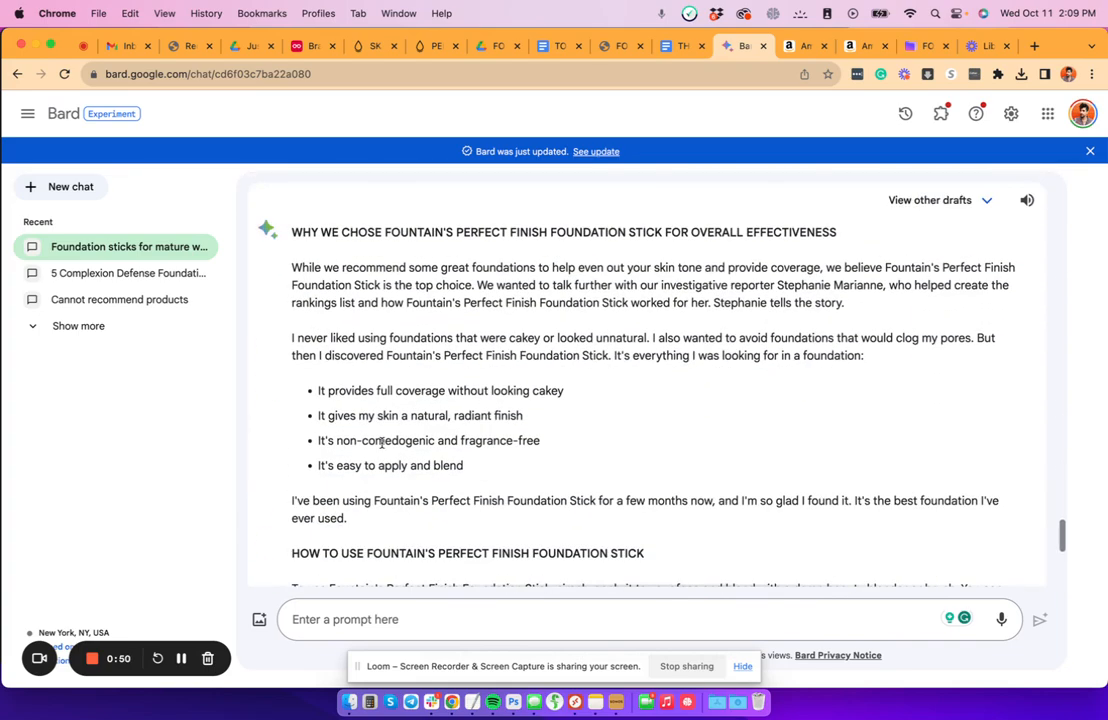
scroll(381, 445, "up", 20)
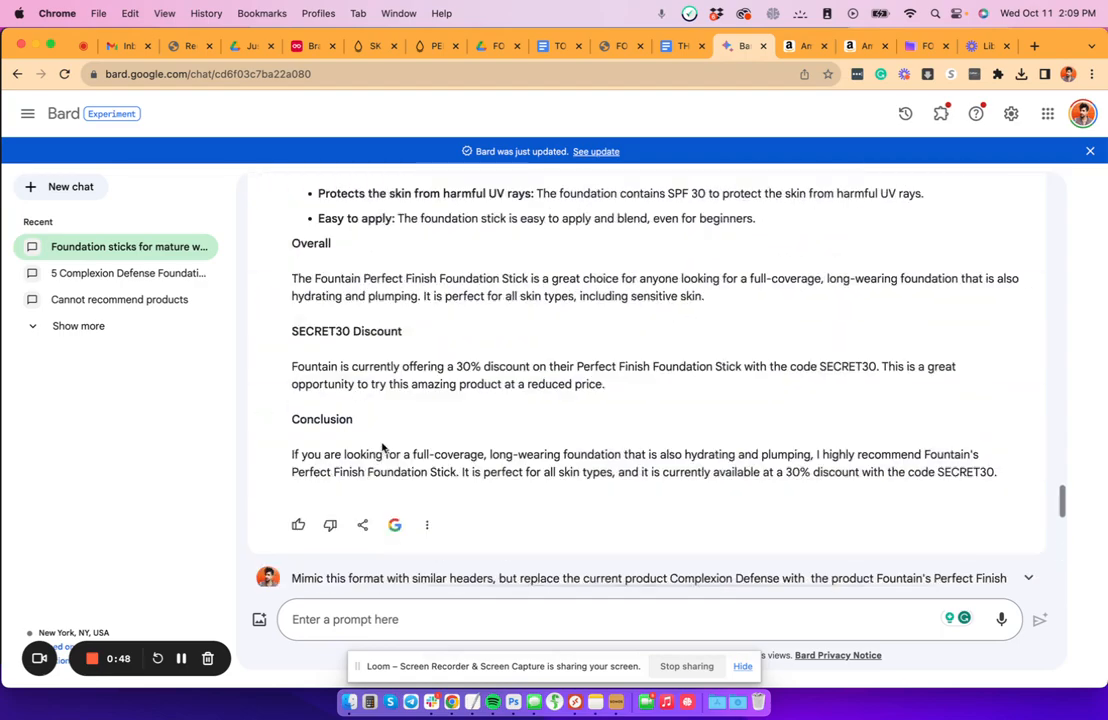
scroll(381, 445, "up", 10)
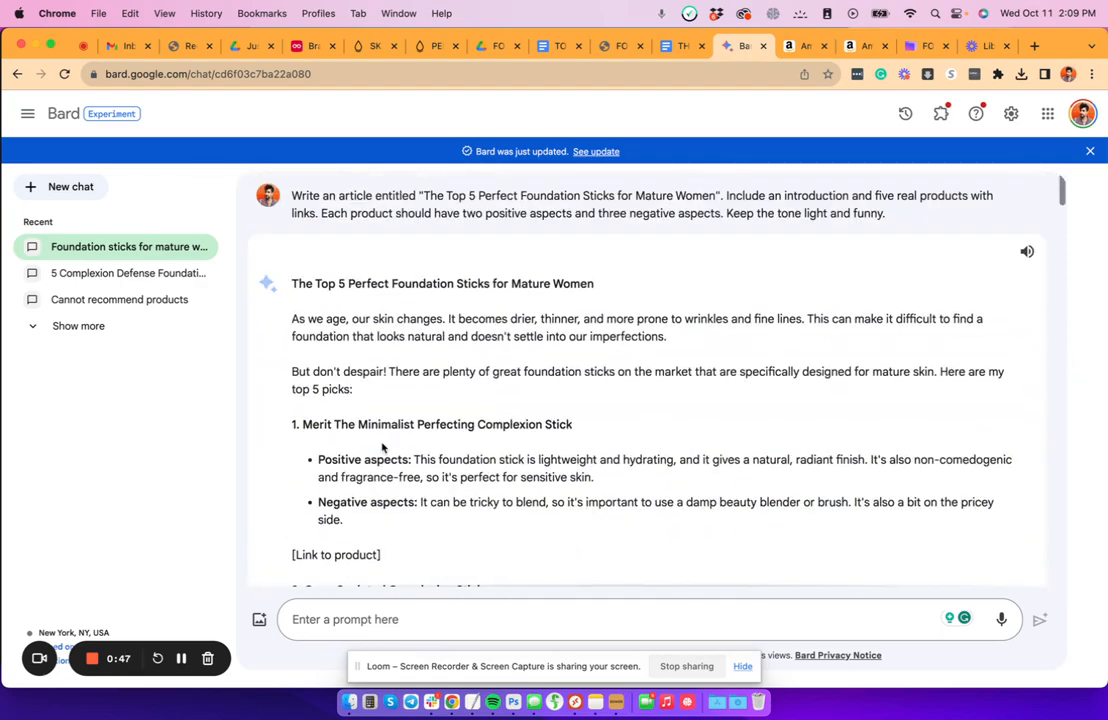